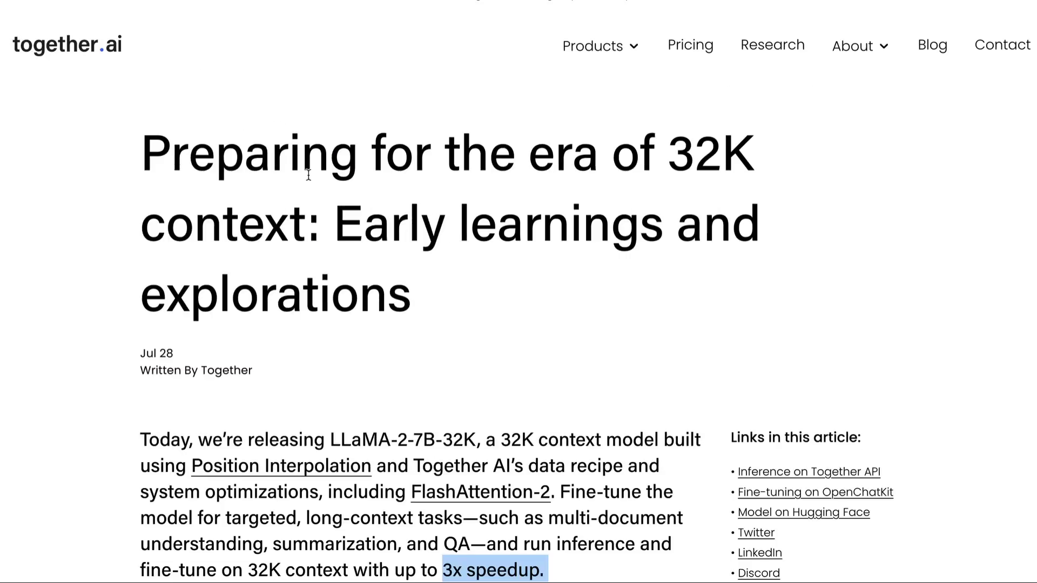
pyautogui.scroll(-1, 308, 174)
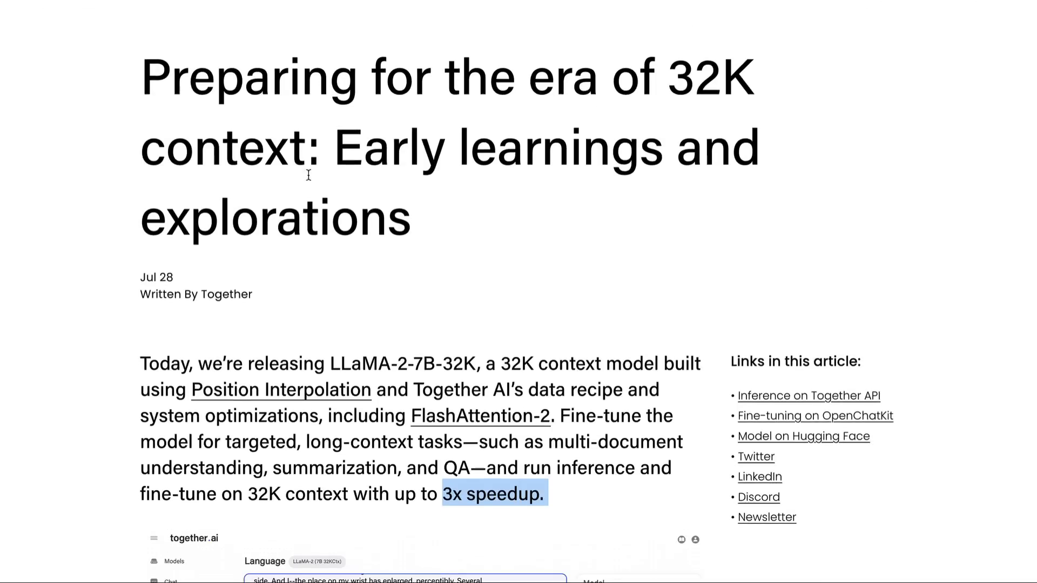
# Step: Highlight the phrase 'Position Interpolation' in the 32K context announcement intro
pyautogui.moveTo(373, 389); pyautogui.dragTo(189, 389)
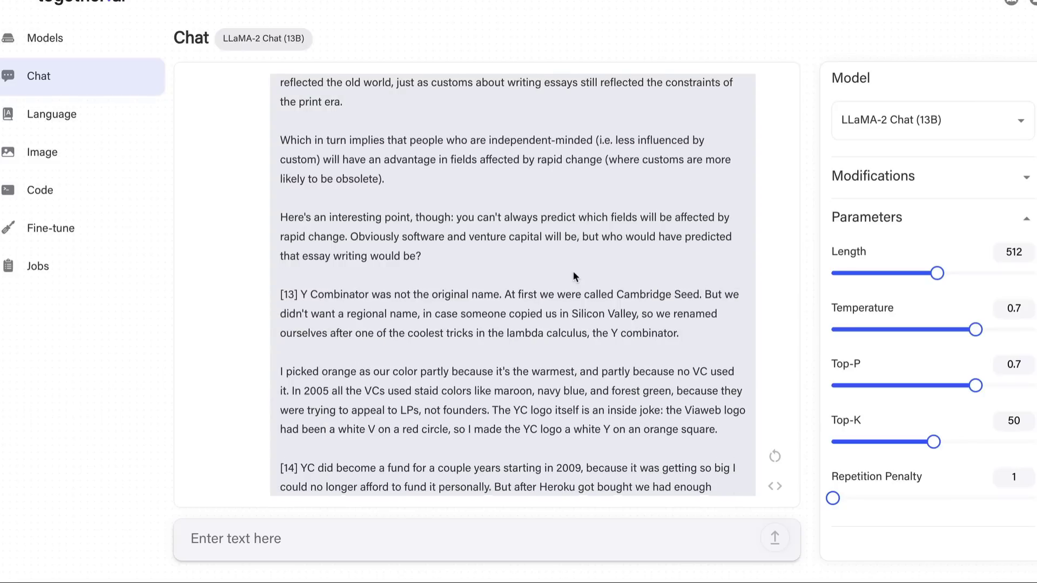
pyautogui.scroll(-2, 573, 271)
pyautogui.scroll(-15, 572, 272)
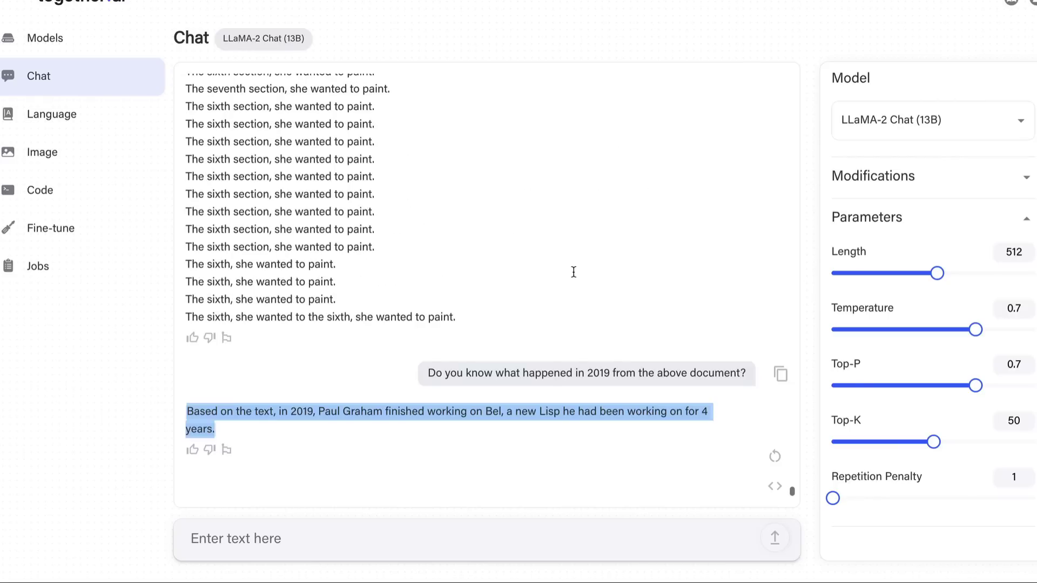
# Step: Highlight the chat question asking what happened in 2019
pyautogui.moveTo(428, 373); pyautogui.dragTo(741, 369)
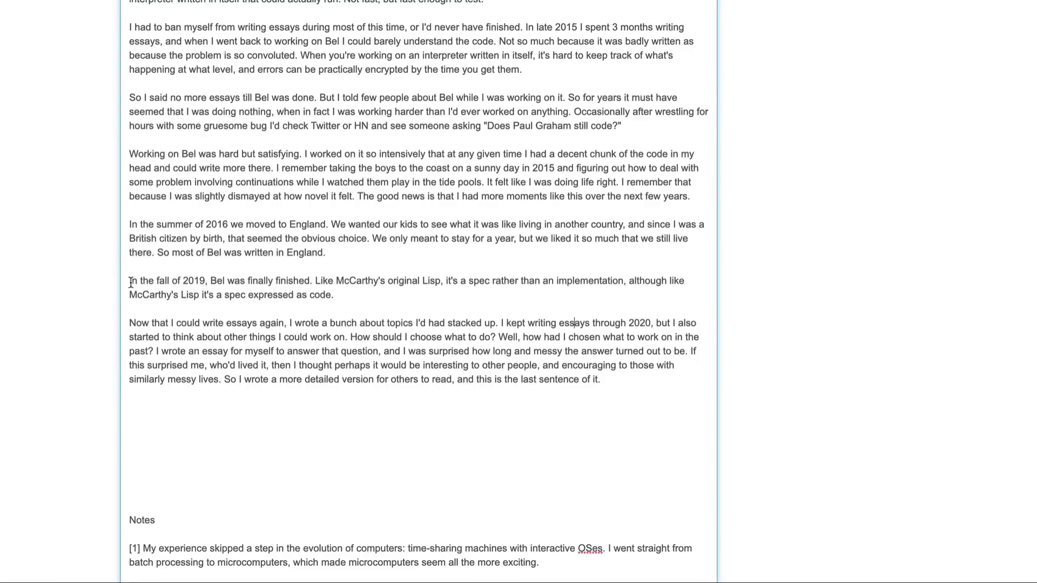
# Step: Highlight 'In the fall of 2019, Bel was finally finished.', then clear the highlights
pyautogui.moveTo(131, 282); pyautogui.dragTo(316, 280)
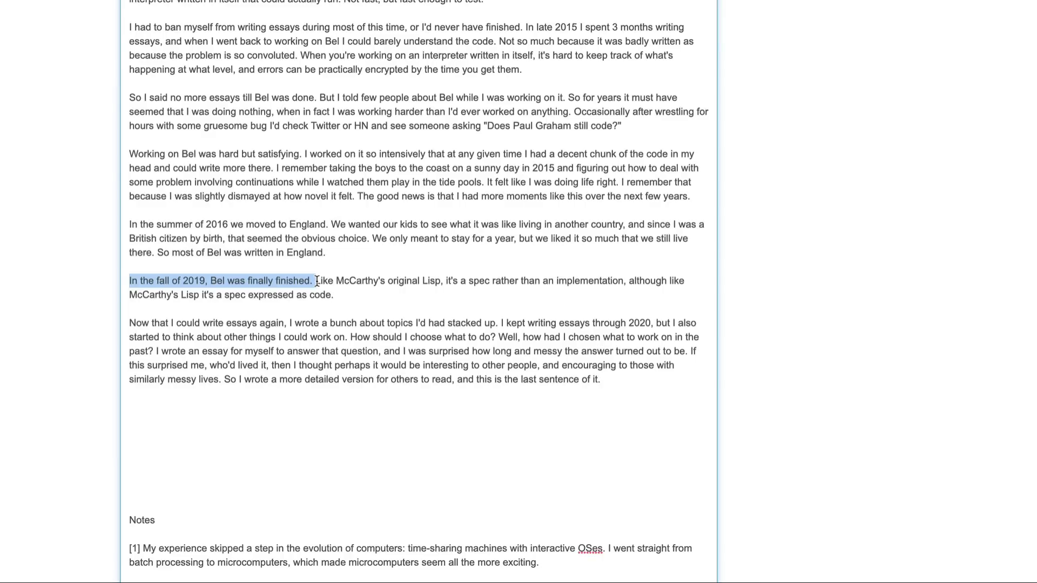
pyautogui.click(349, 285)
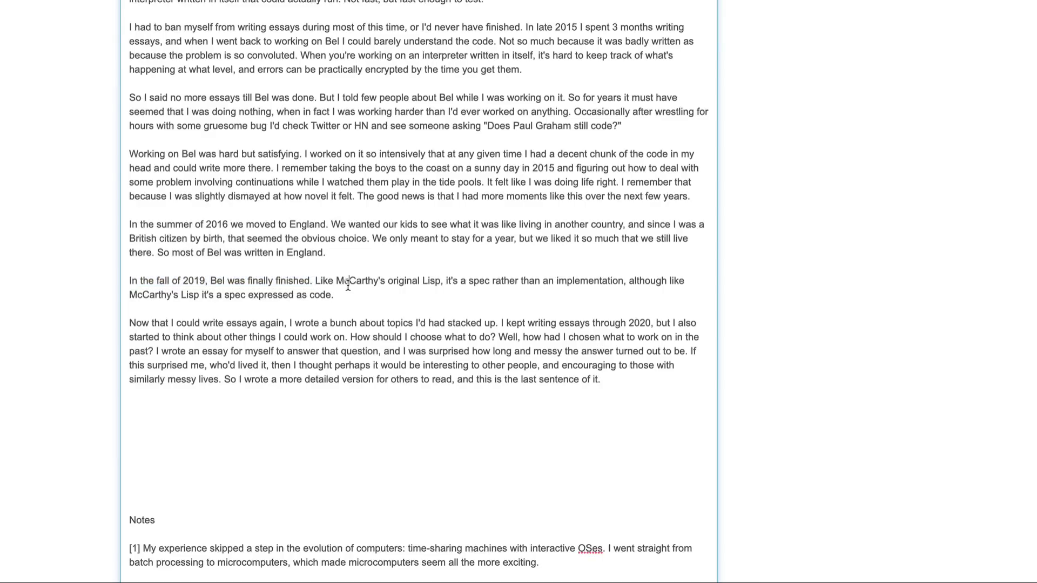
pyautogui.click(407, 284)
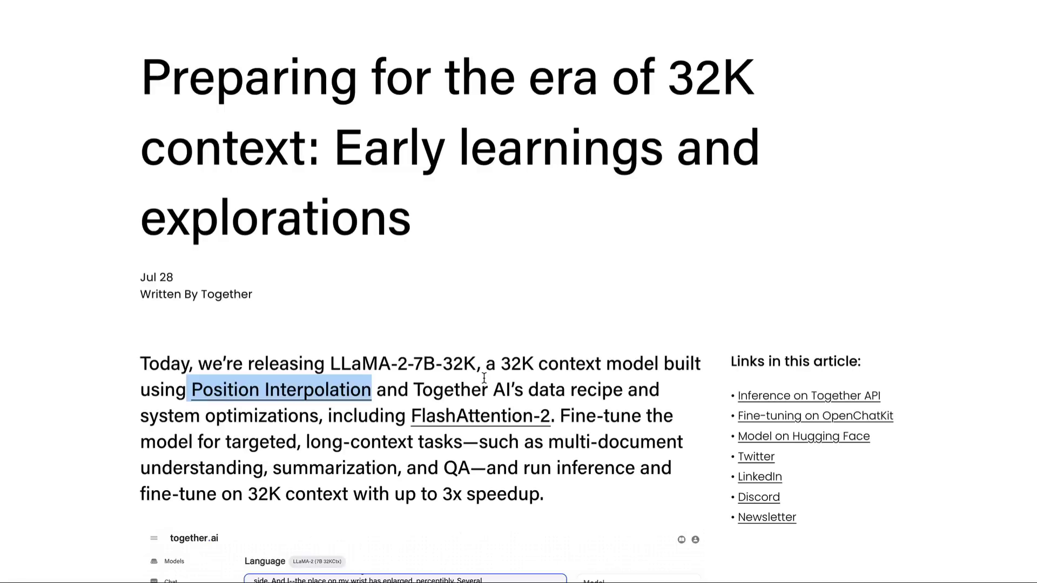
pyautogui.click(484, 379)
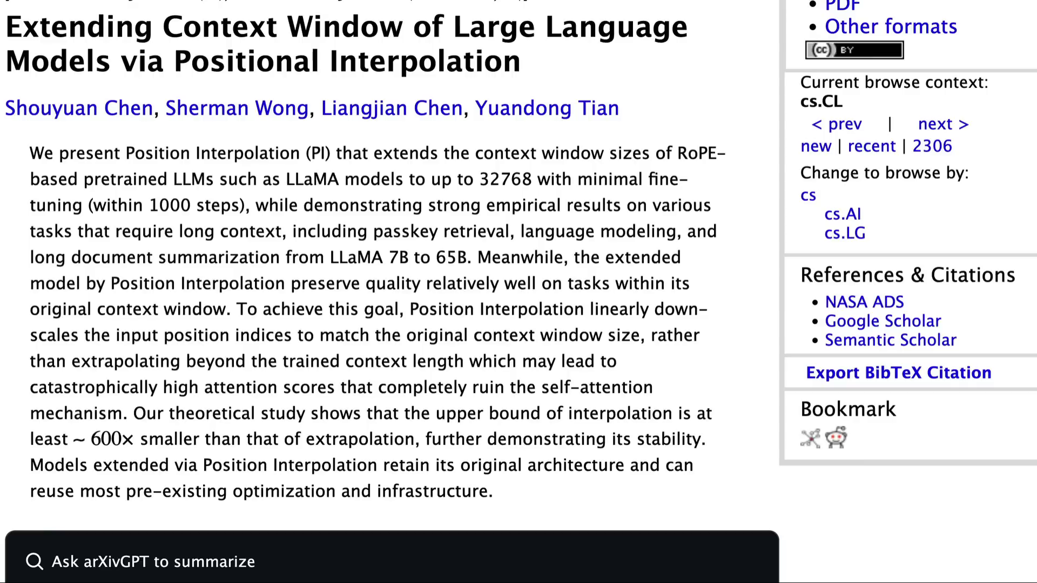
pyautogui.scroll(2, 586, 298)
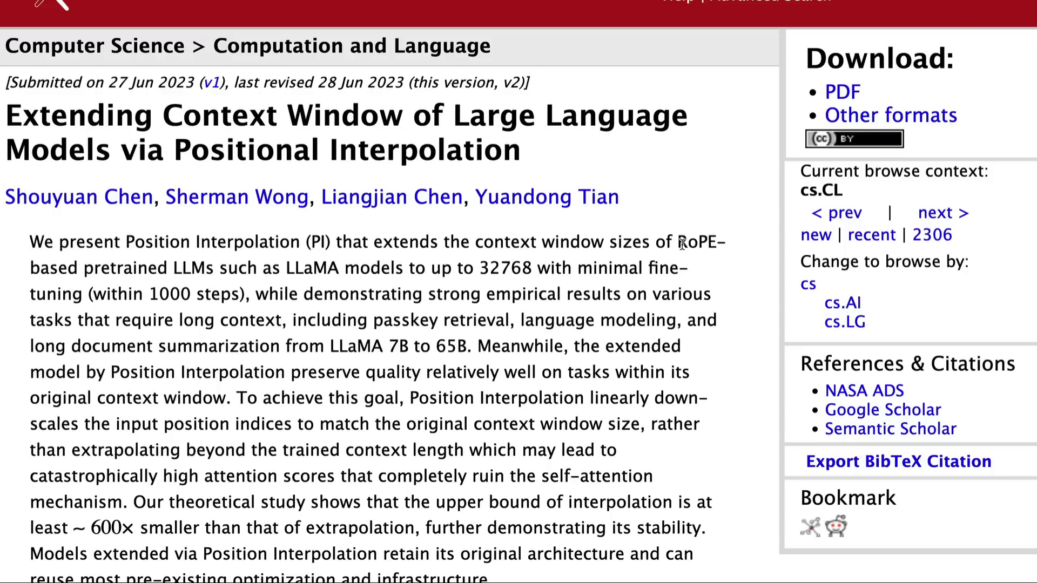
# Step: Highlight 'RoPE', '32768', 'within 1000 steps' and 'strong empirical results' in the abstract
pyautogui.moveTo(679, 242); pyautogui.dragTo(737, 248)
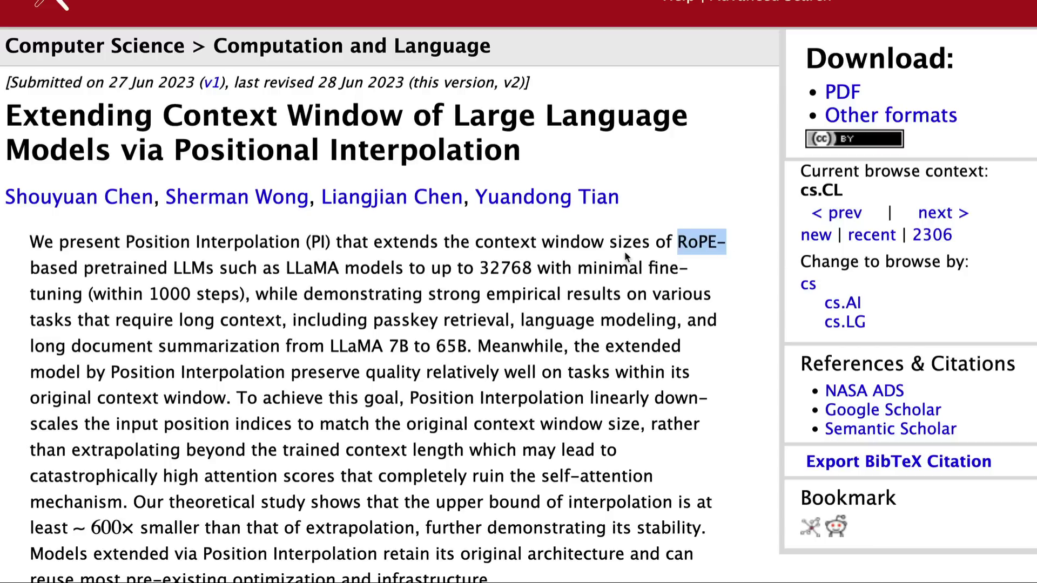
pyautogui.moveTo(476, 269); pyautogui.dragTo(539, 269)
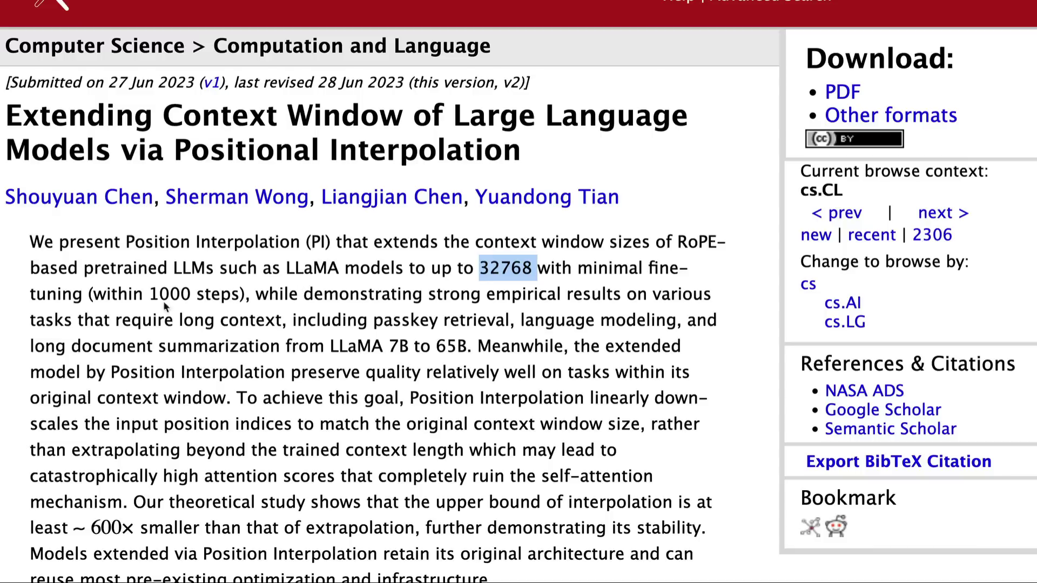
pyautogui.moveTo(93, 294); pyautogui.dragTo(238, 295)
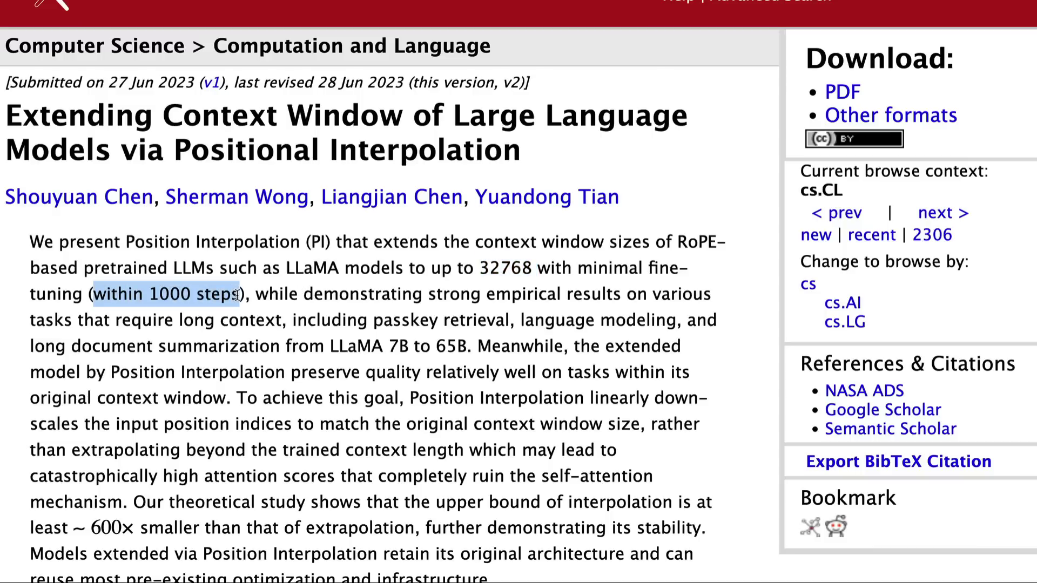
pyautogui.moveTo(428, 295); pyautogui.dragTo(637, 298)
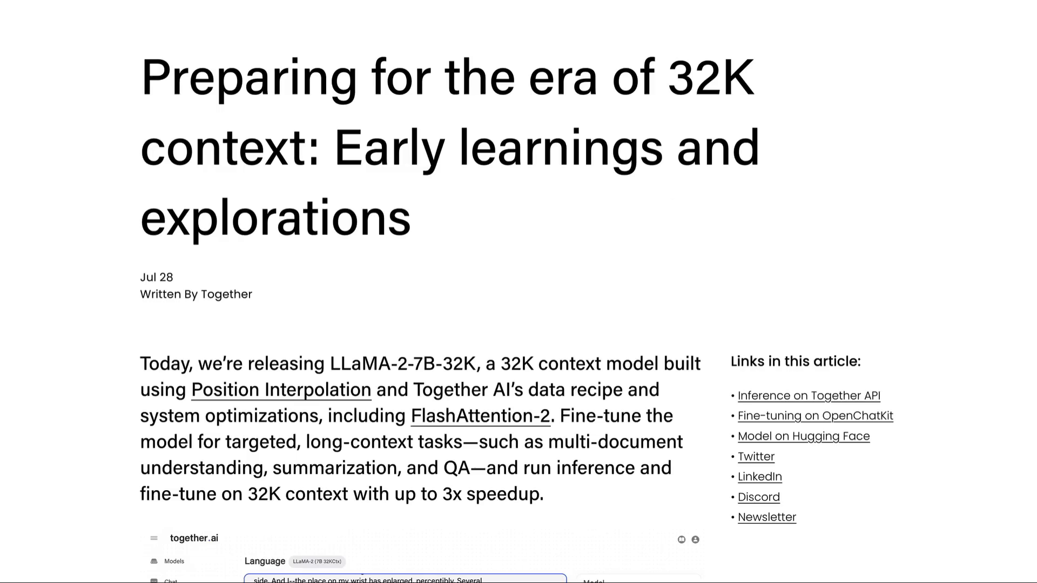
pyautogui.scroll(-3, 523, 364)
pyautogui.scroll(-2, 523, 364)
pyautogui.scroll(-1, 523, 364)
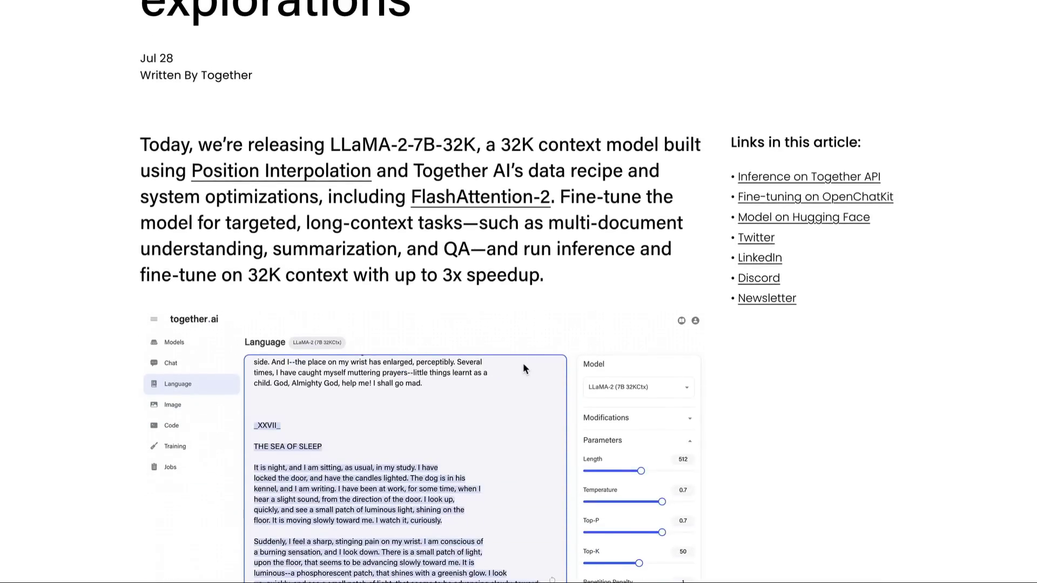
pyautogui.scroll(-1, 524, 364)
pyautogui.scroll(-3, 523, 364)
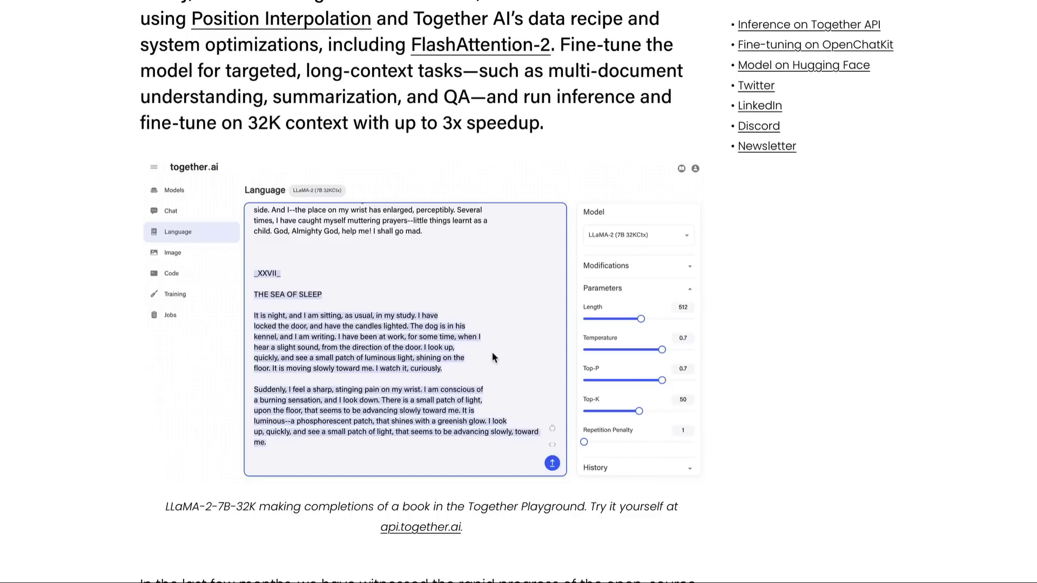
pyautogui.scroll(1, 492, 355)
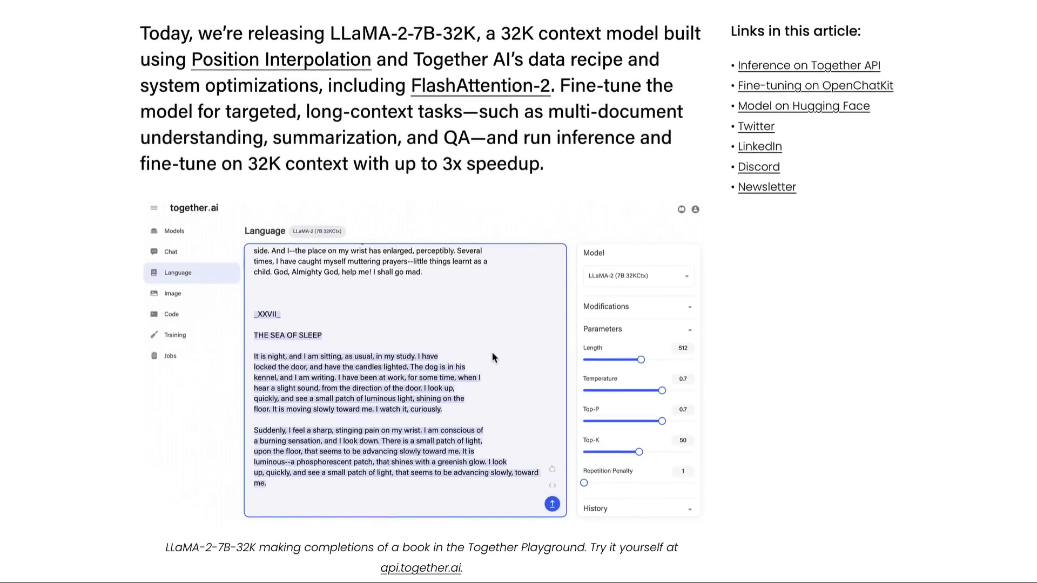
pyautogui.scroll(2, 492, 355)
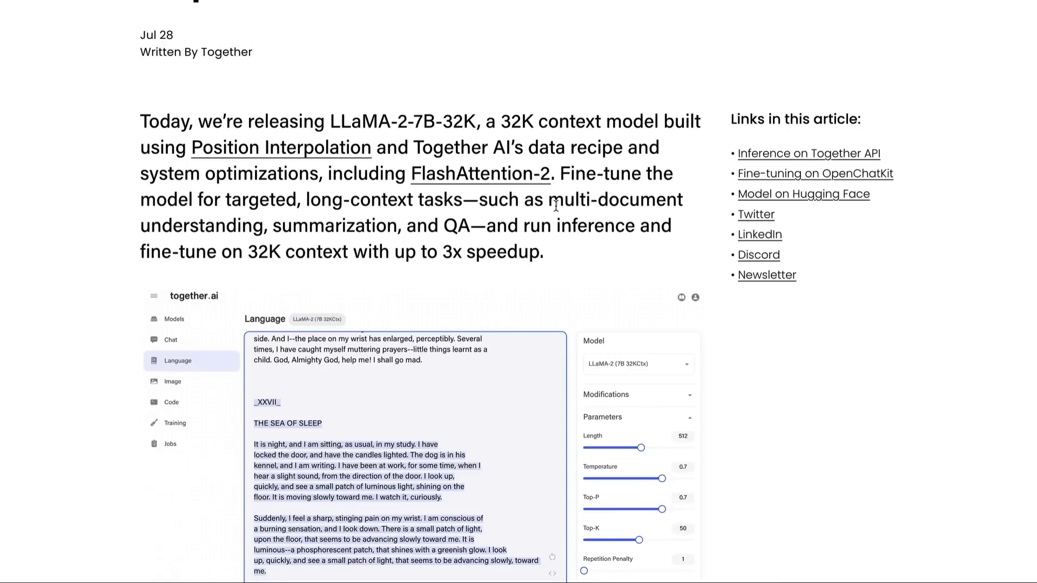
# Step: Highlight the '3x speedup.' claim after the playground screenshot
pyautogui.moveTo(443, 252); pyautogui.dragTo(571, 256)
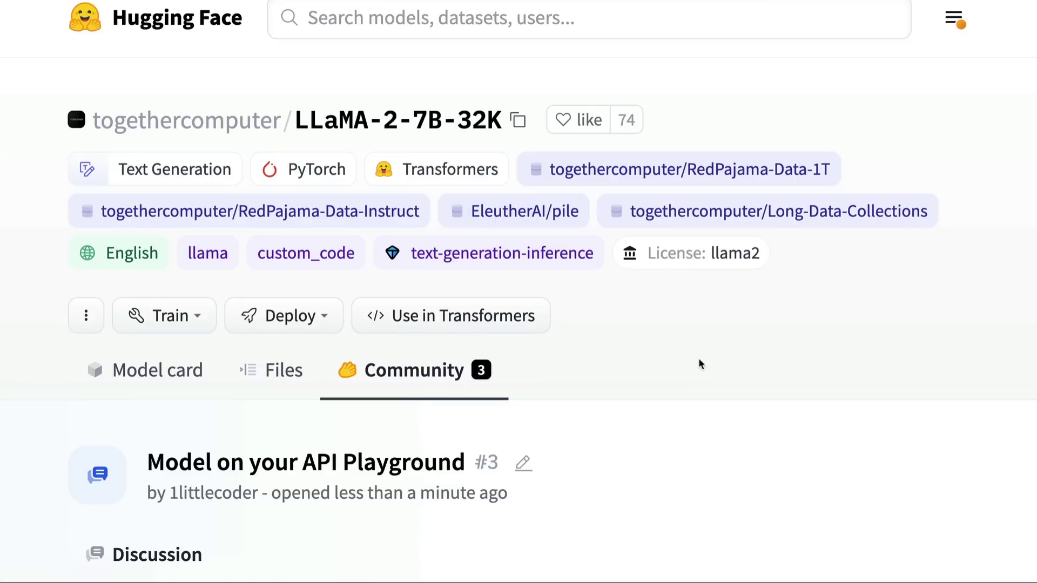
# Step: Open the LLaMA-2-7B-32K Model card from the model name
pyautogui.click(157, 370)
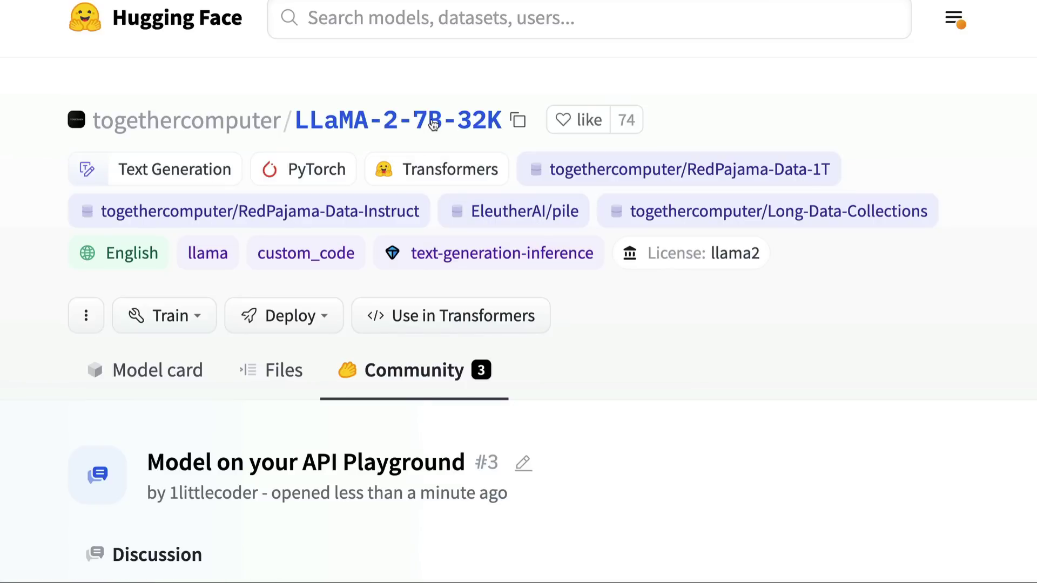
pyautogui.scroll(-3, 452, 467)
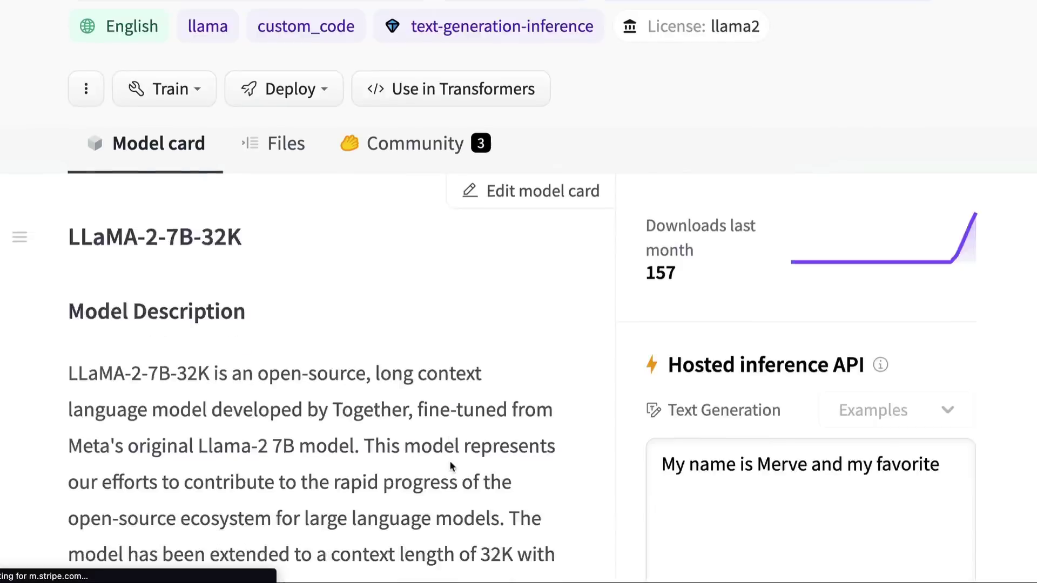
pyautogui.scroll(-2, 450, 463)
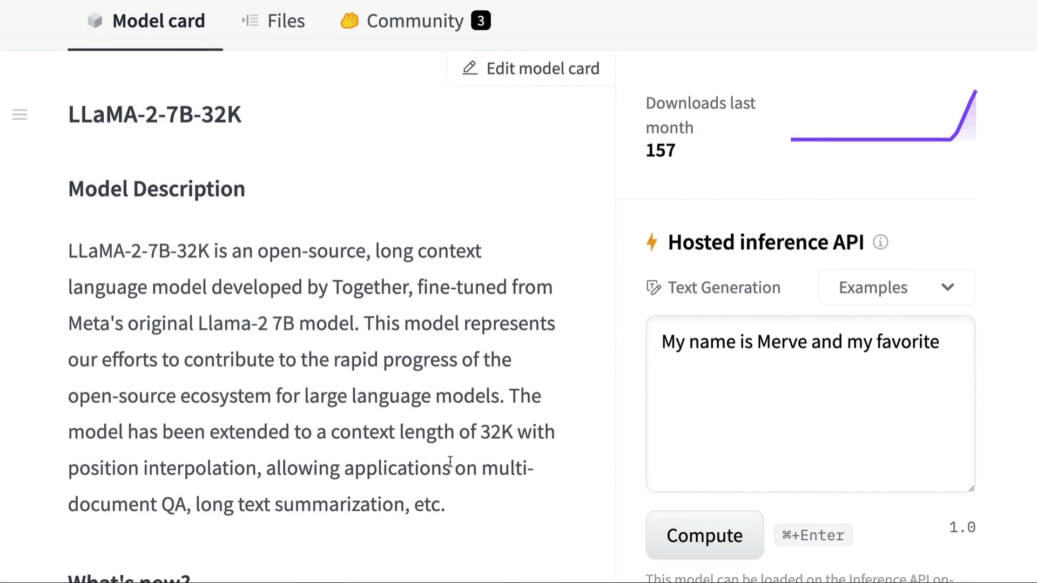
pyautogui.scroll(5, 451, 462)
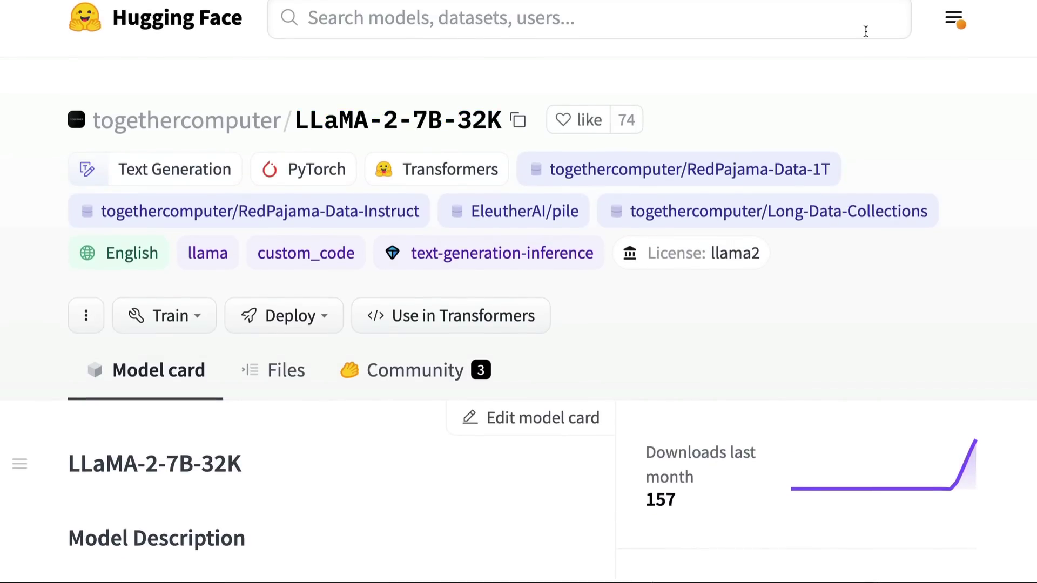
pyautogui.scroll(-5, 580, 377)
pyautogui.scroll(-3, 580, 377)
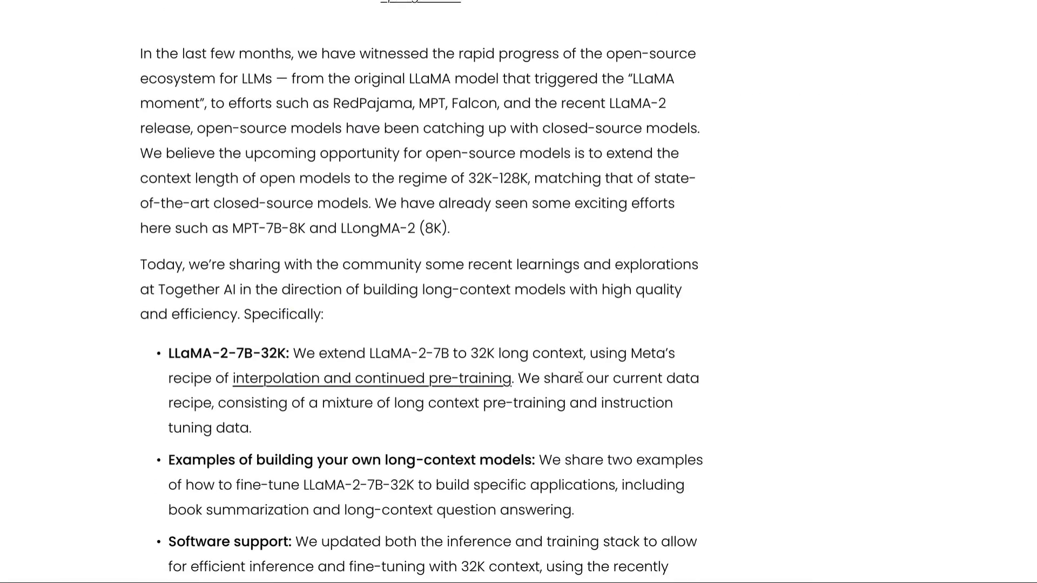
pyautogui.scroll(-1, 581, 377)
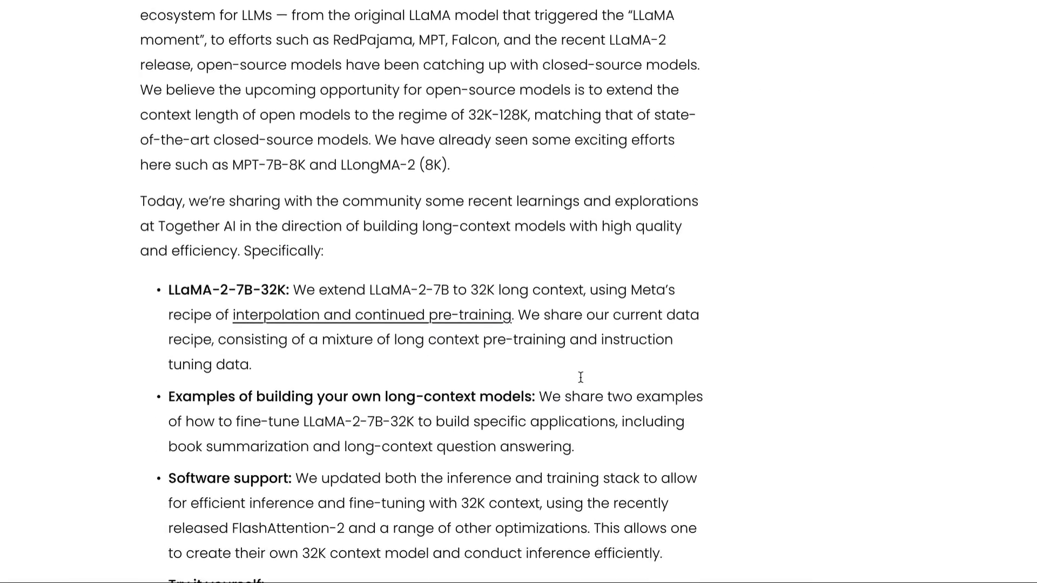
pyautogui.scroll(-2, 581, 377)
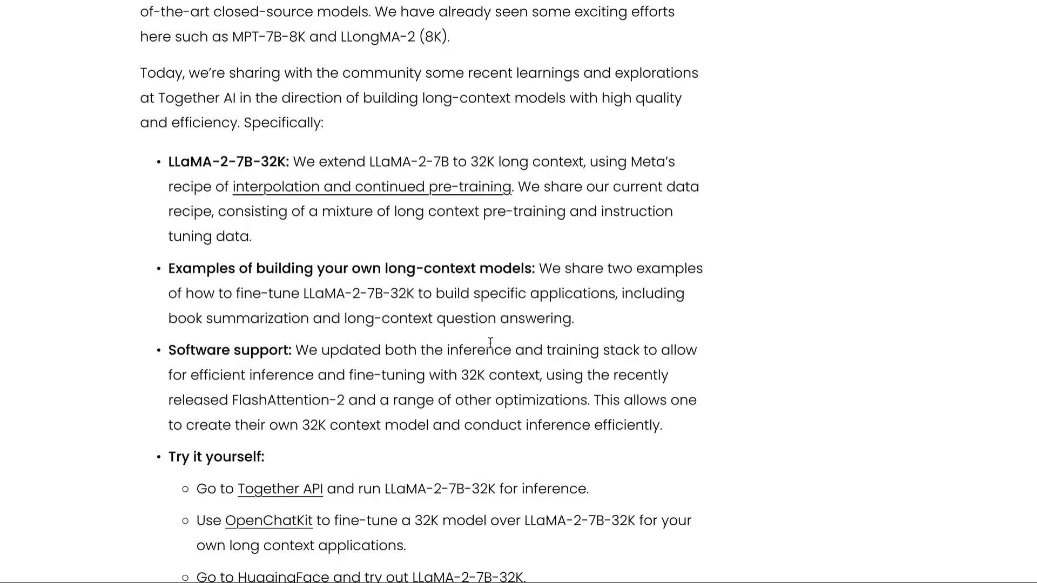
# Step: Highlight the LLaMA-2-7B-32K bullet heading and the book summarization and long-context QA examples
pyautogui.moveTo(168, 161); pyautogui.dragTo(285, 161)
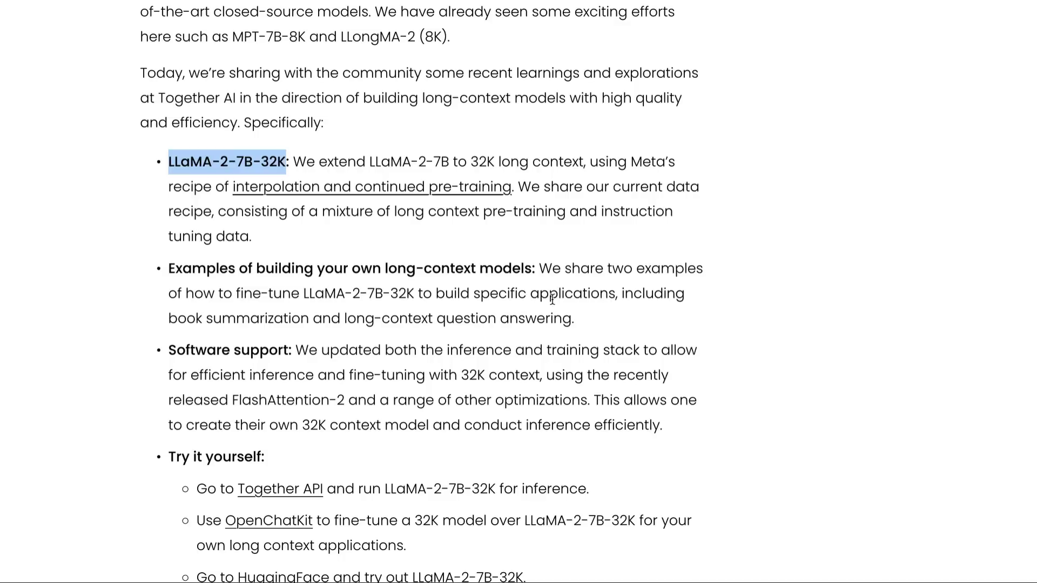
pyautogui.moveTo(312, 321); pyautogui.dragTo(167, 323)
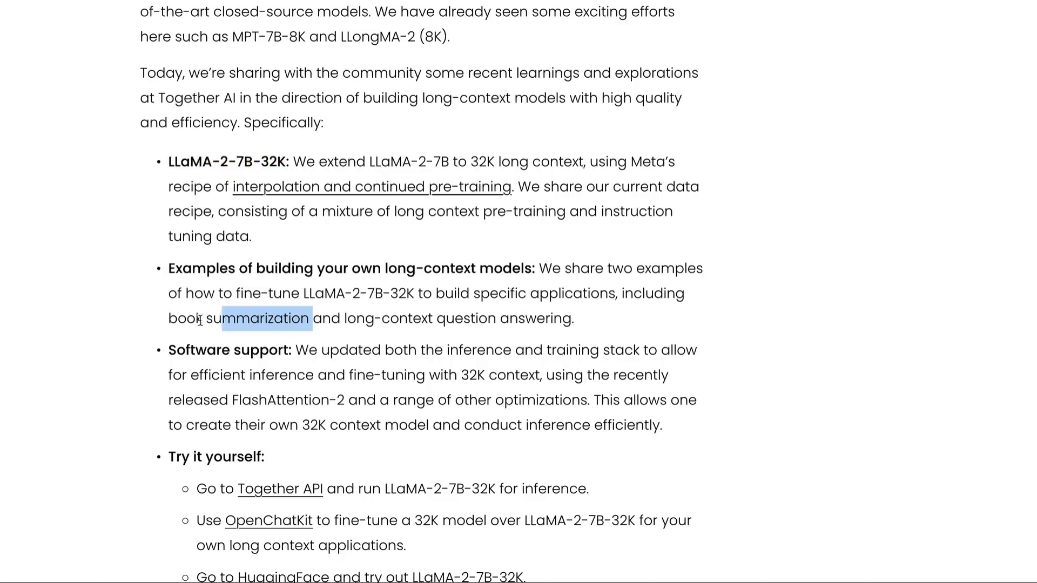
pyautogui.moveTo(345, 320); pyautogui.dragTo(597, 323)
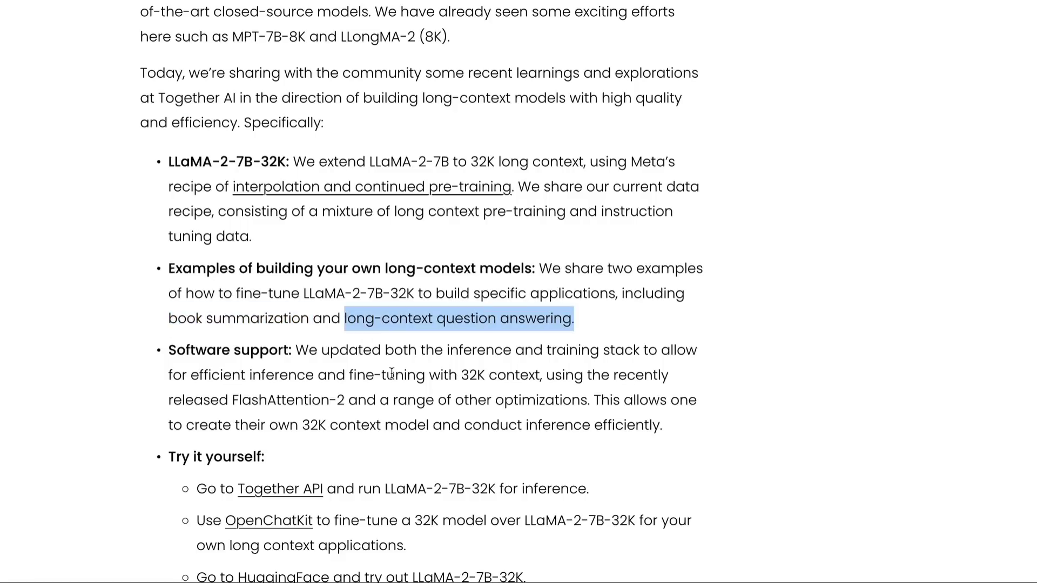
pyautogui.moveTo(312, 320); pyautogui.dragTo(138, 322)
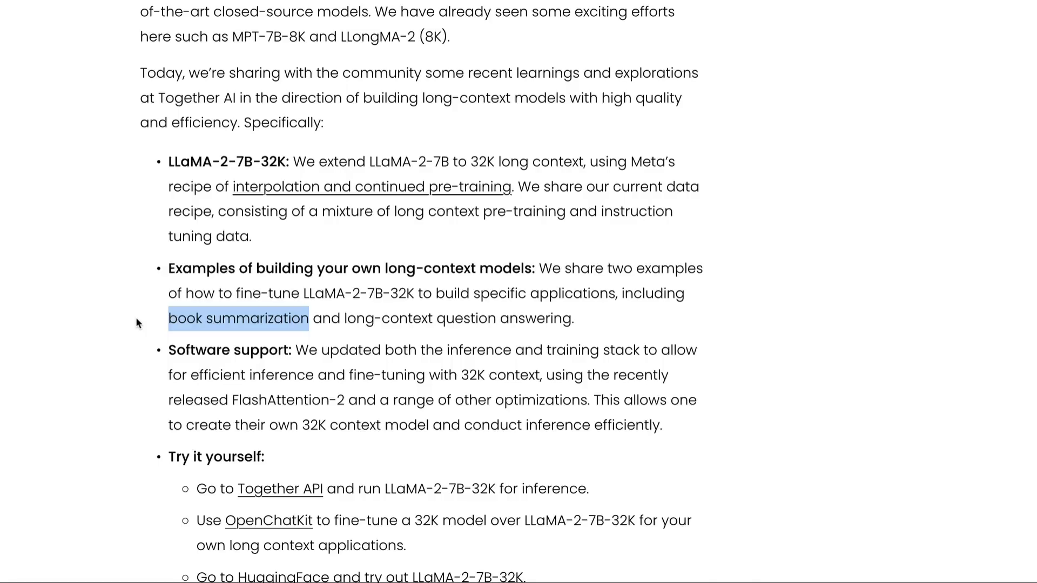
pyautogui.scroll(-1, 135, 322)
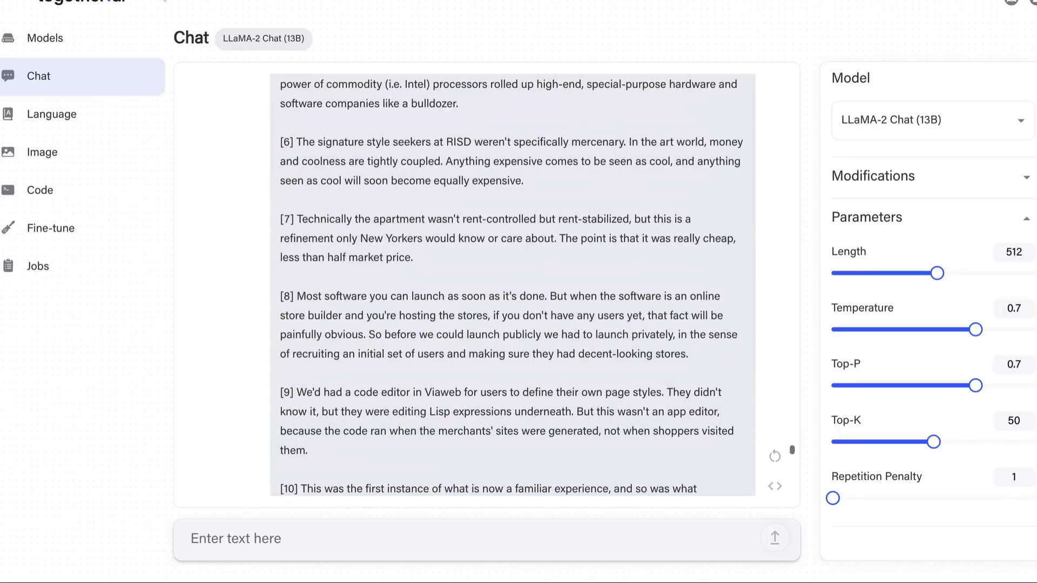
# Step: Open the hosted Models catalogue from the Playground sidebar
pyautogui.click(50, 36)
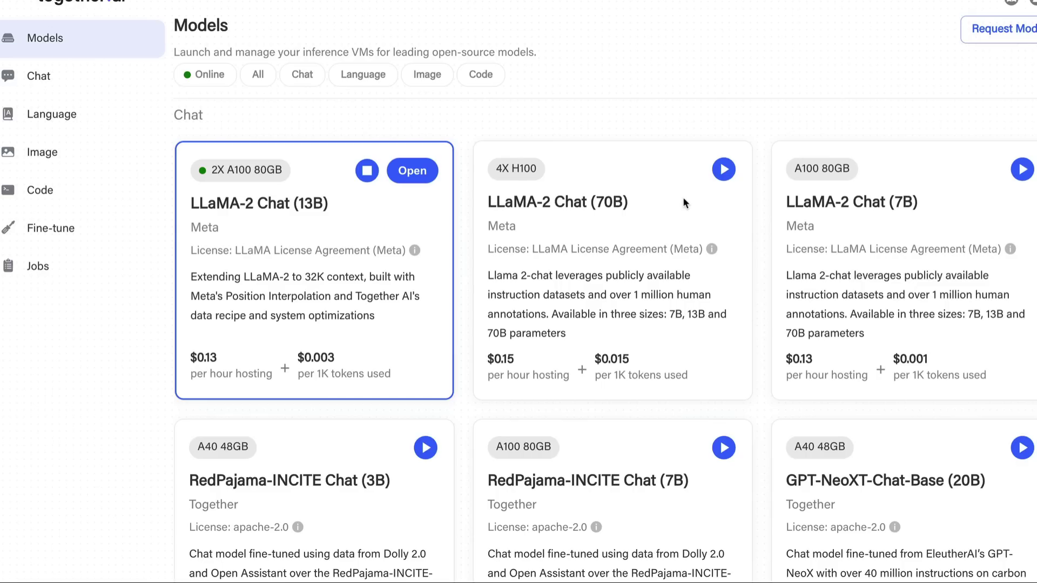
pyautogui.scroll(-5, 683, 196)
pyautogui.scroll(-4, 683, 197)
pyautogui.scroll(-5, 683, 197)
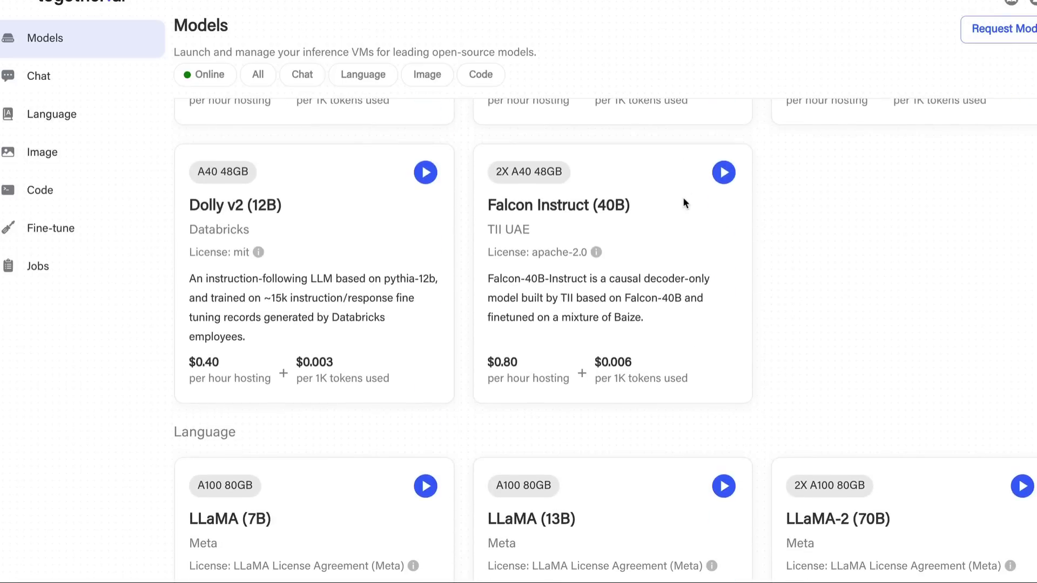
pyautogui.scroll(-6, 683, 202)
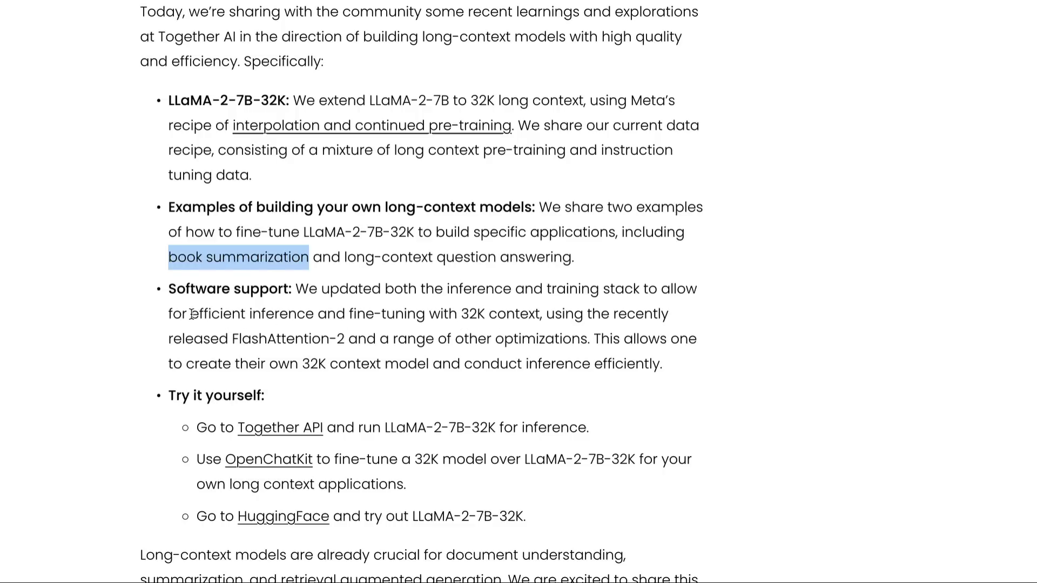
# Step: Highlight 'efficient inference and fine-tuning with 32K context' in the Software support bullet
pyautogui.moveTo(190, 314); pyautogui.dragTo(542, 305)
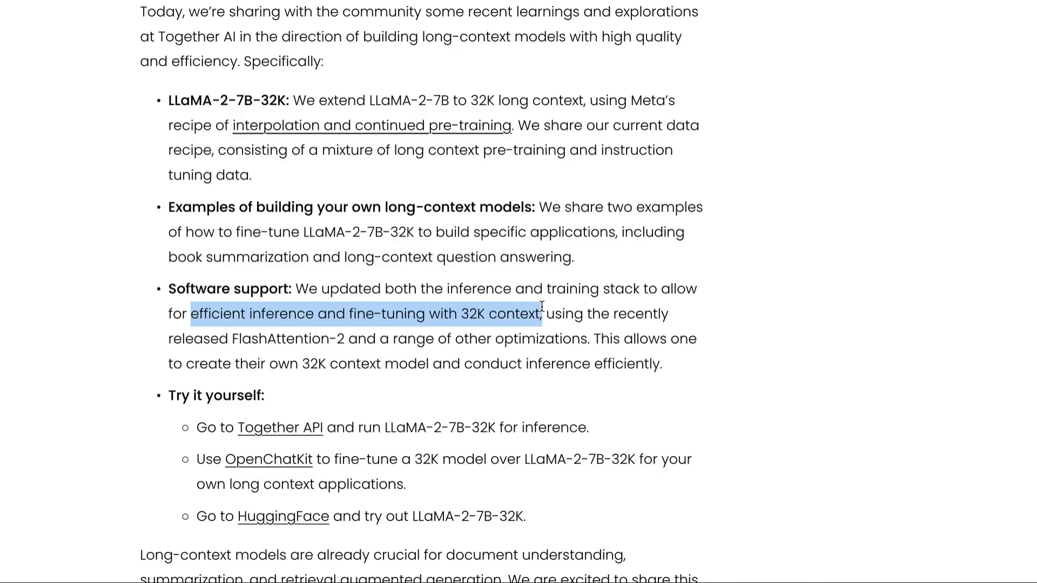
pyautogui.scroll(-2, 457, 366)
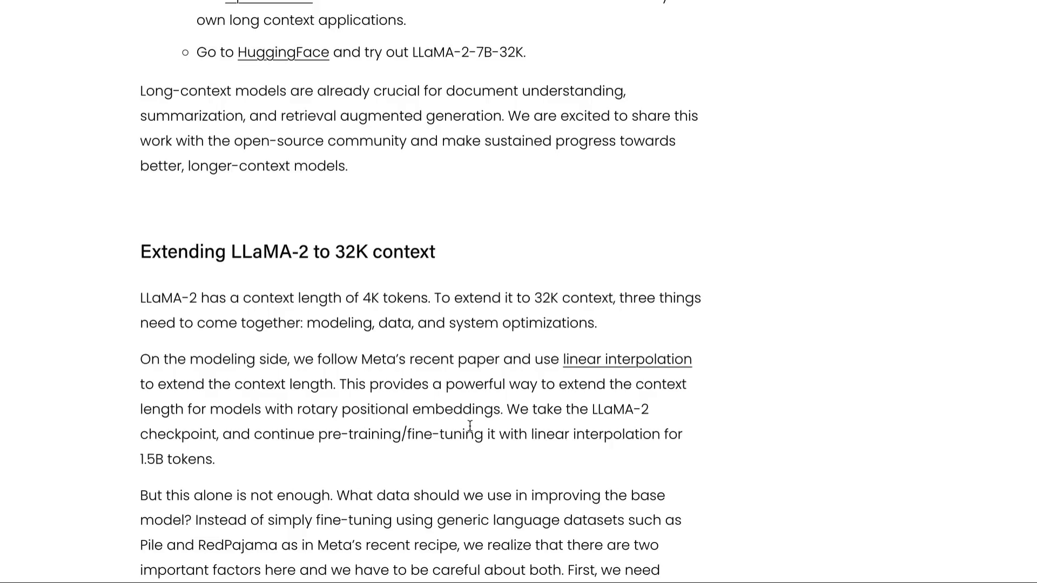
pyautogui.scroll(-10, 469, 426)
pyautogui.scroll(-3, 469, 425)
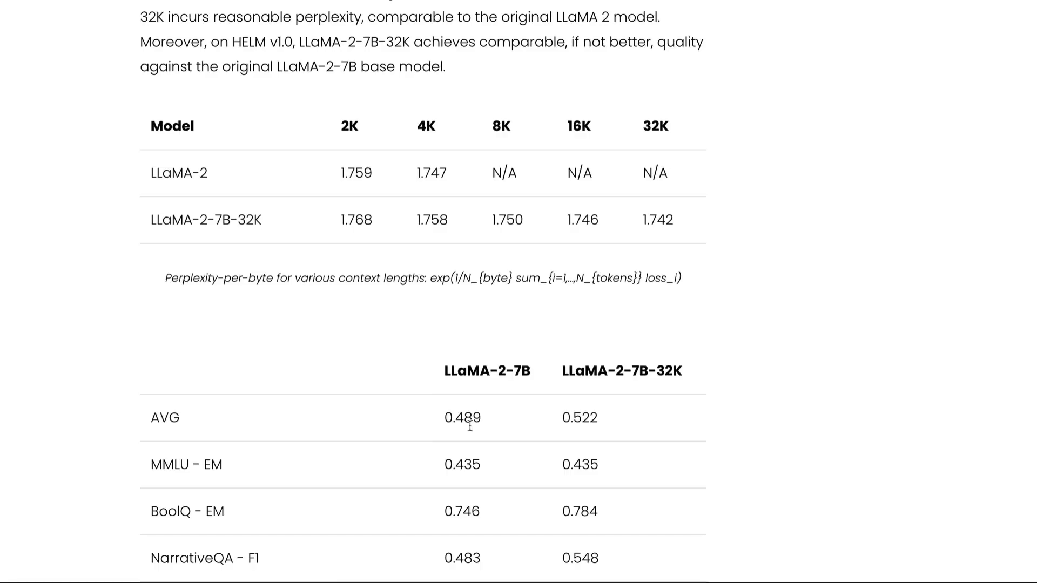
pyautogui.scroll(1, 469, 425)
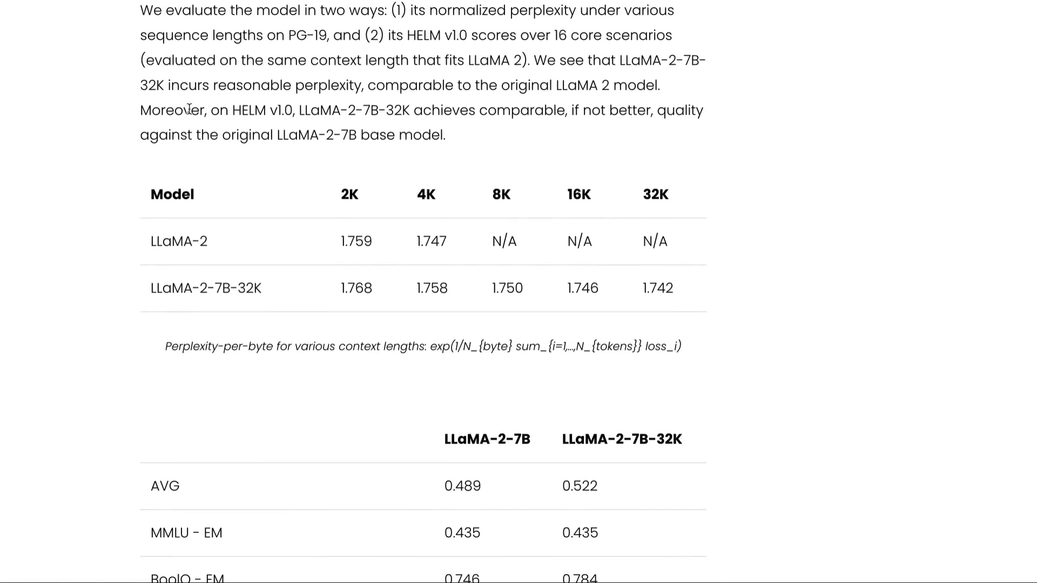
# Step: Highlight the HELM v1.0 mention, LLaMA-2-7B name, perplexity table and 32K benchmark column
pyautogui.moveTo(211, 110); pyautogui.dragTo(559, 111)
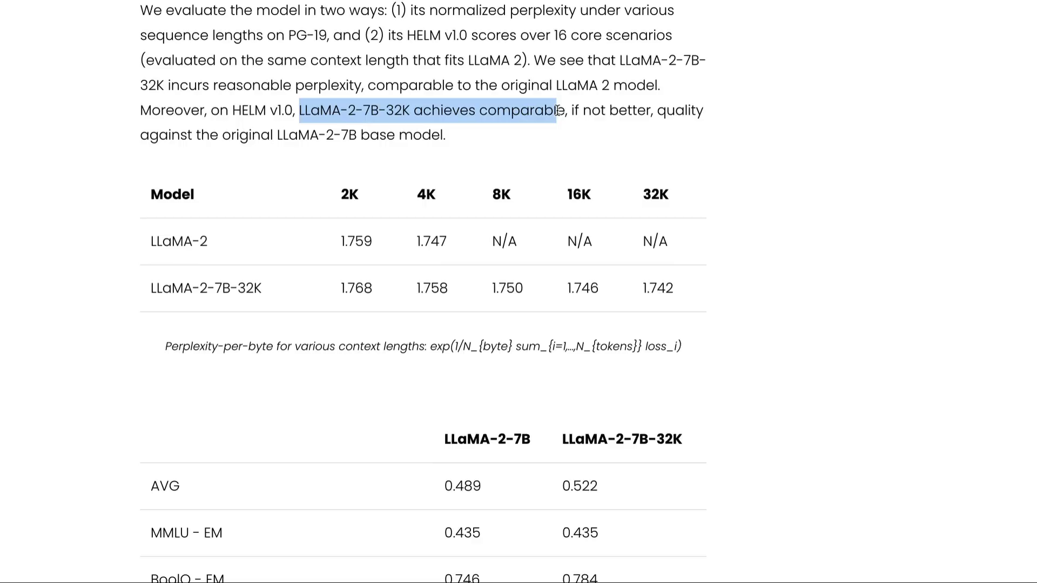
pyautogui.moveTo(278, 136); pyautogui.dragTo(359, 136)
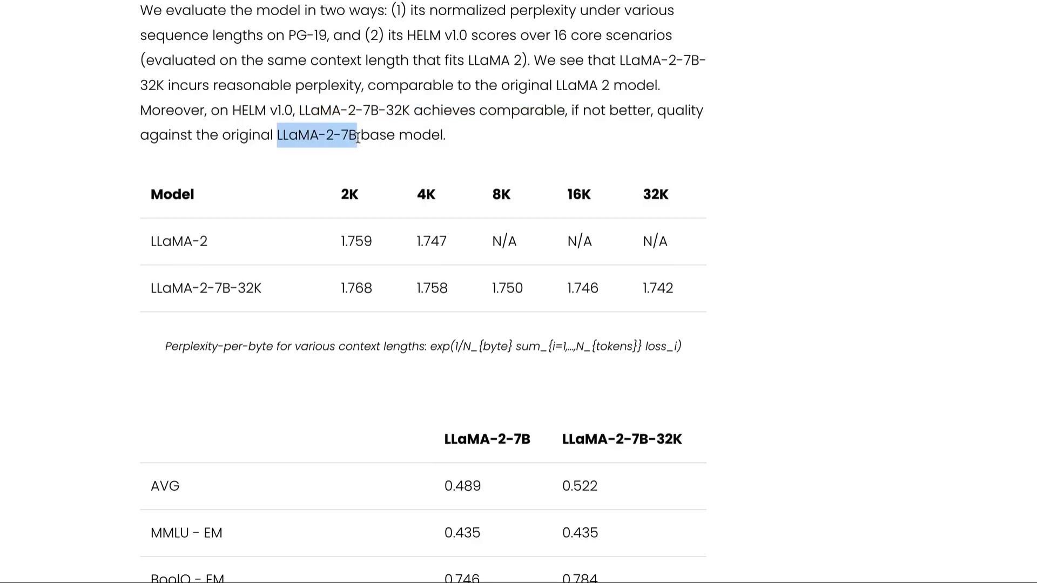
pyautogui.moveTo(717, 301); pyautogui.dragTo(156, 189)
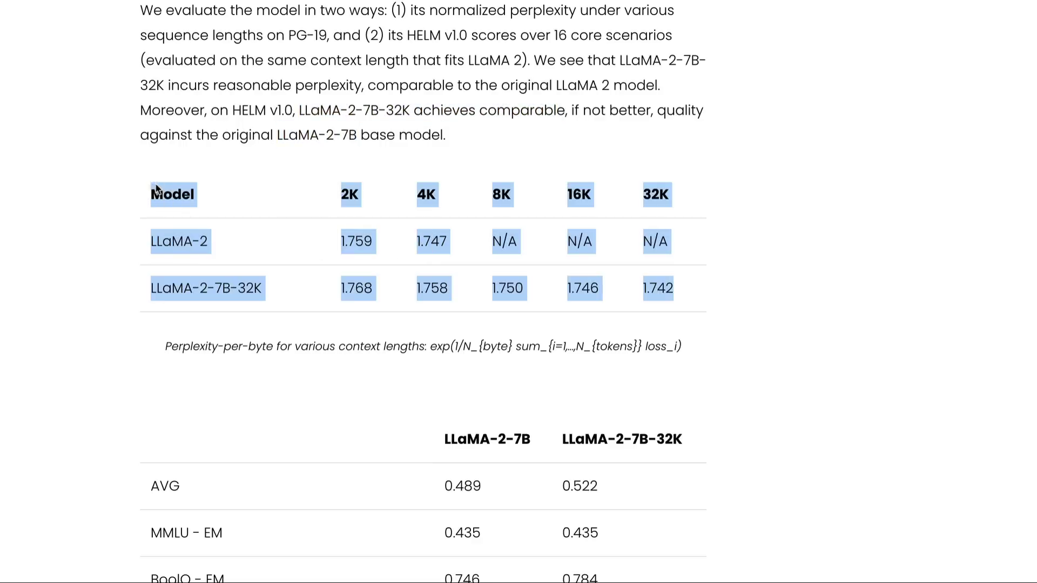
pyautogui.scroll(-4, 209, 420)
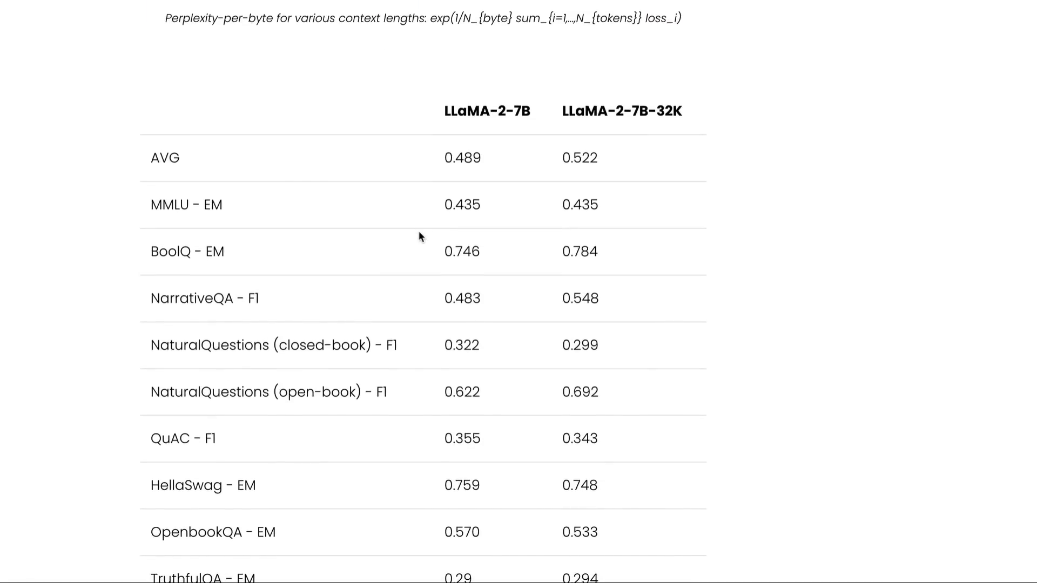
pyautogui.moveTo(563, 111); pyautogui.dragTo(679, 112)
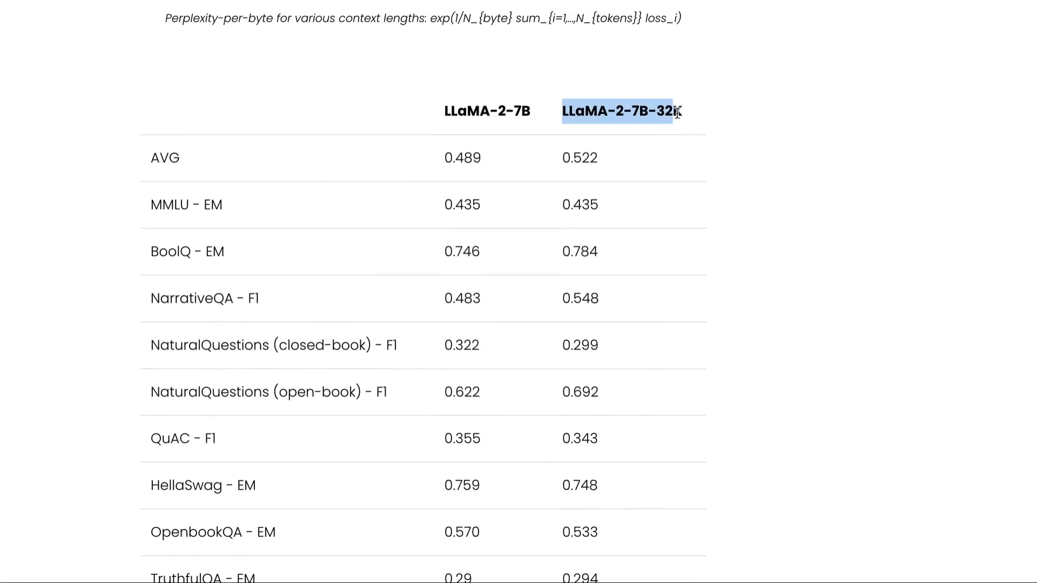
pyautogui.scroll(-1, 693, 113)
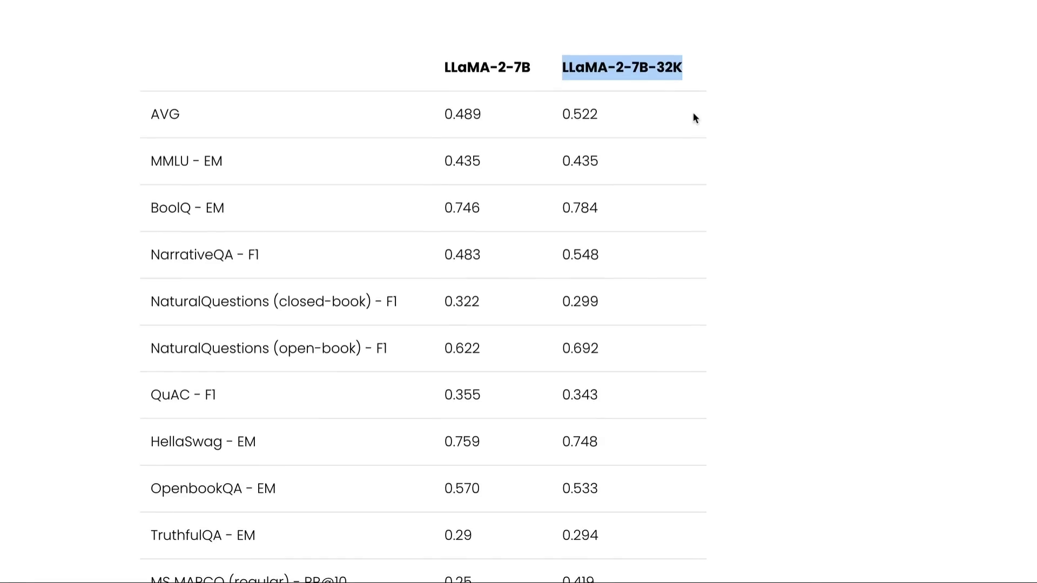
pyautogui.scroll(-5, 578, 257)
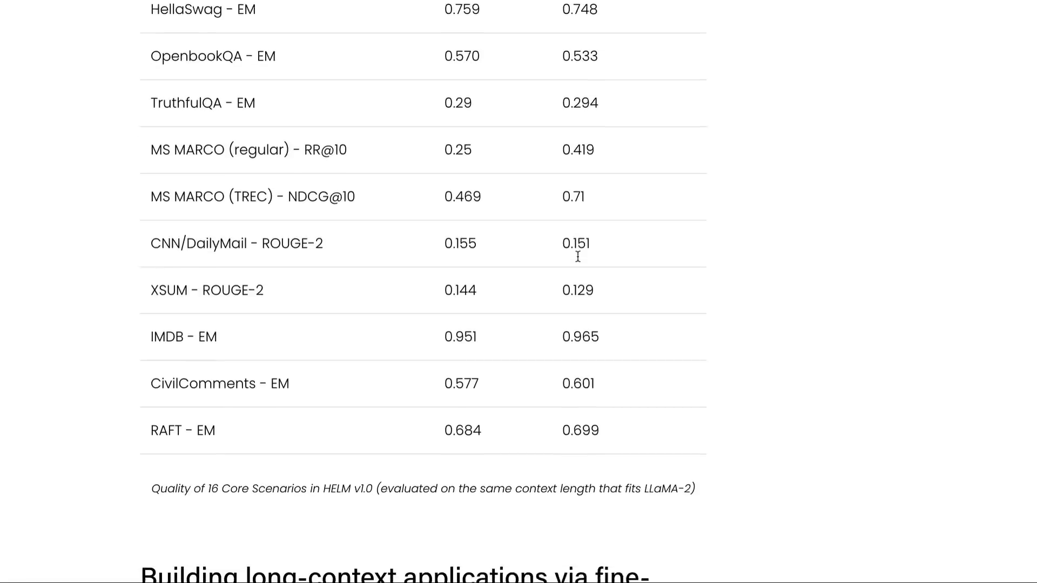
pyautogui.scroll(-2, 578, 257)
pyautogui.scroll(-1, 578, 256)
pyautogui.scroll(-2, 578, 257)
pyautogui.scroll(-3, 578, 256)
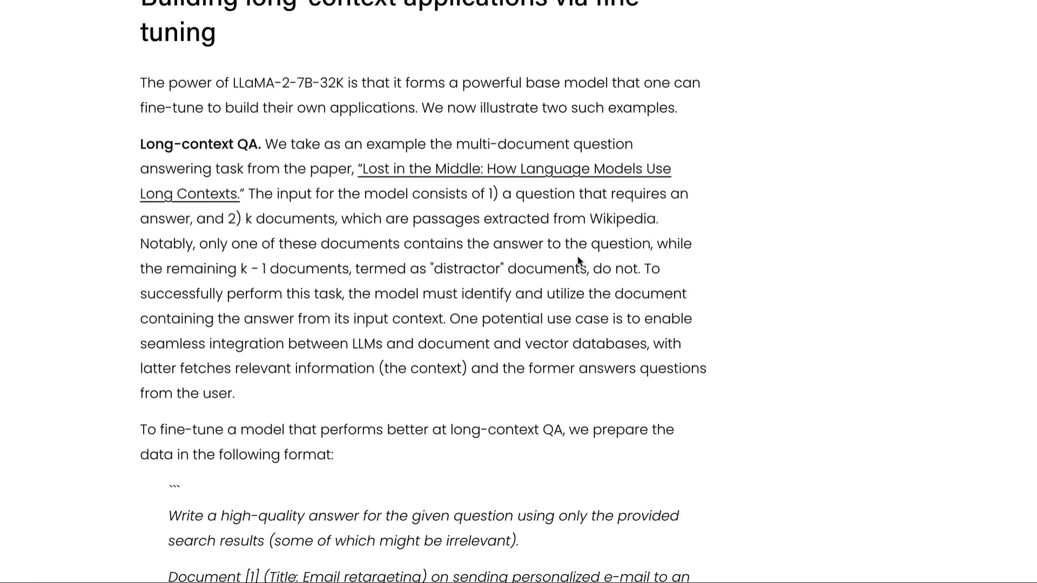
pyautogui.scroll(-6, 578, 257)
pyautogui.scroll(-5, 578, 256)
pyautogui.scroll(4, 578, 260)
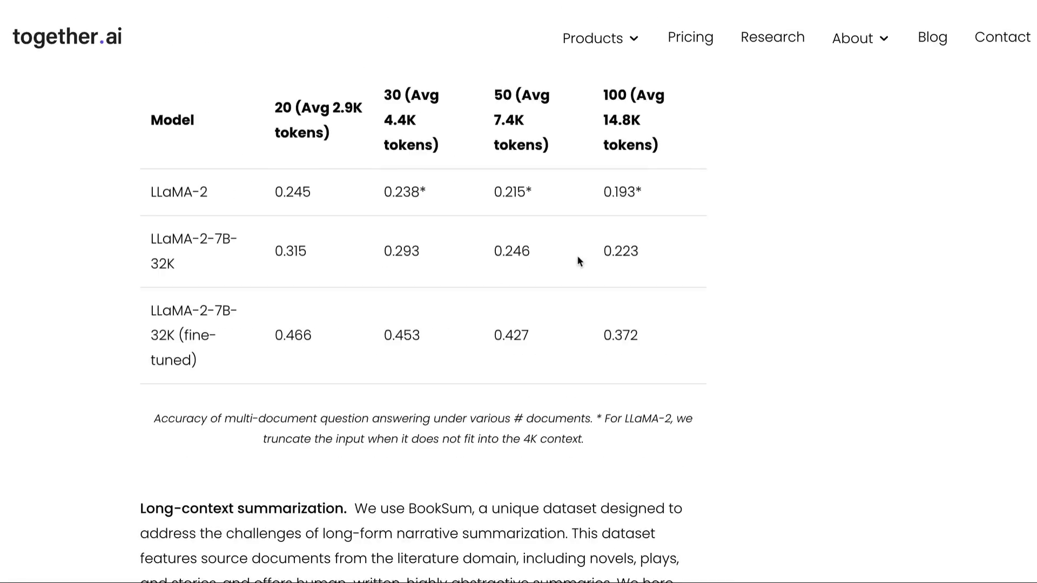
pyautogui.scroll(1, 578, 260)
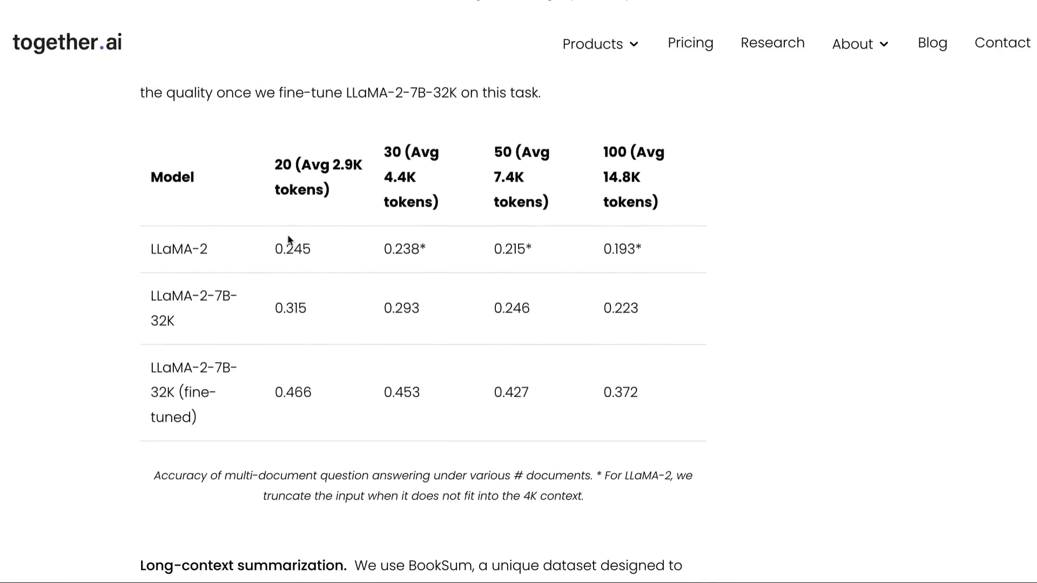
# Step: Point out the LLaMA-2, LLaMA-2-7B-32K and fine-tuned rows, then the fine-tuned accuracy scores
pyautogui.moveTo(209, 249); pyautogui.dragTo(159, 256)
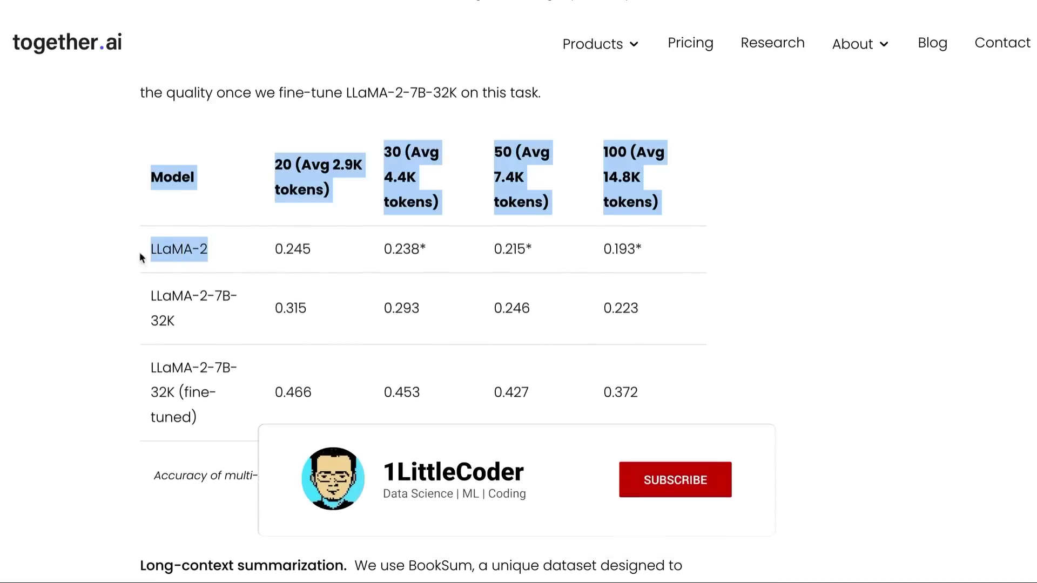
pyautogui.moveTo(192, 323); pyautogui.dragTo(141, 308)
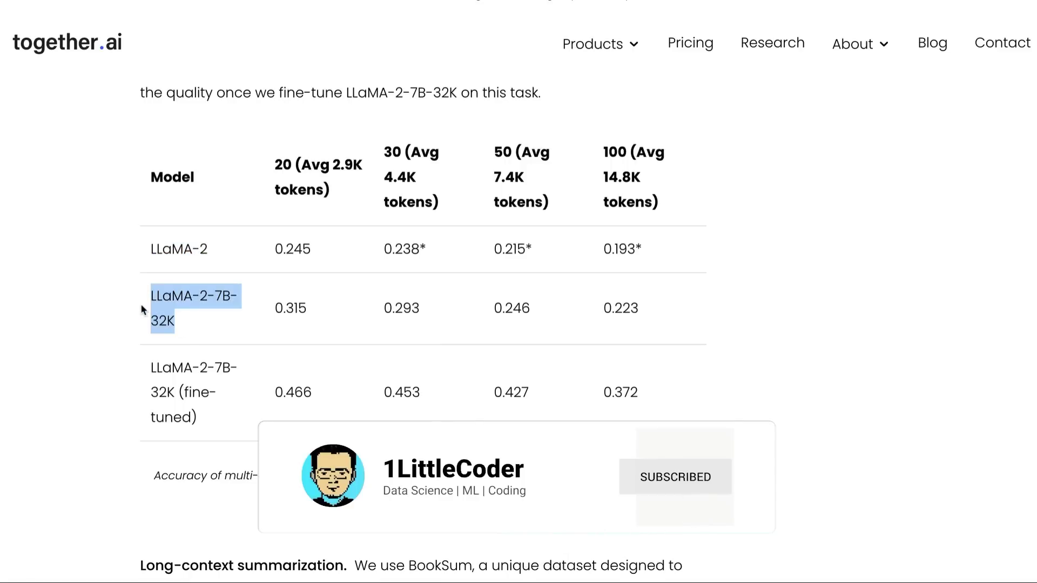
pyautogui.moveTo(208, 423); pyautogui.dragTo(145, 369)
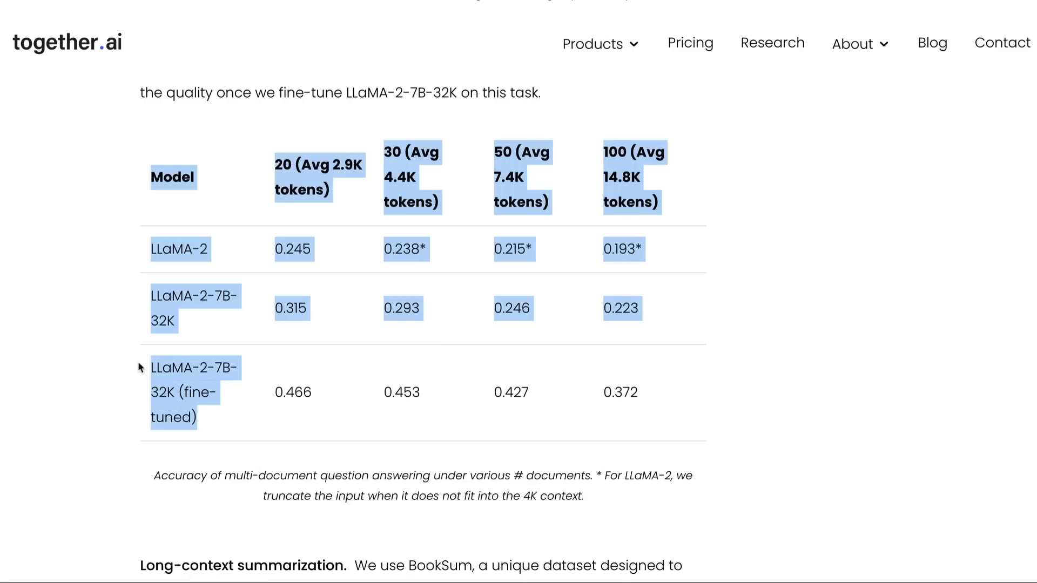
pyautogui.click(288, 377)
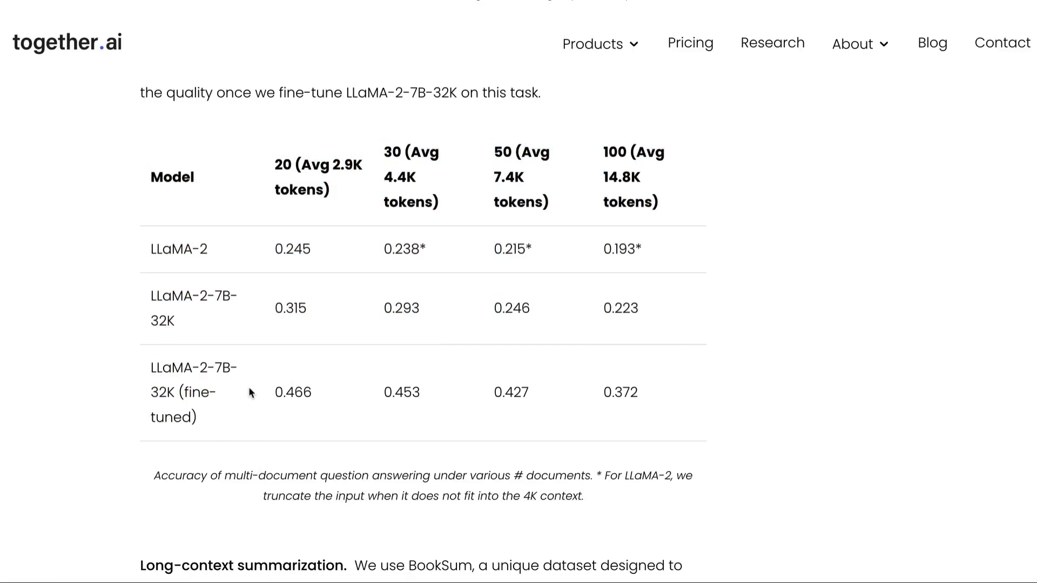
pyautogui.moveTo(249, 392); pyautogui.dragTo(686, 396)
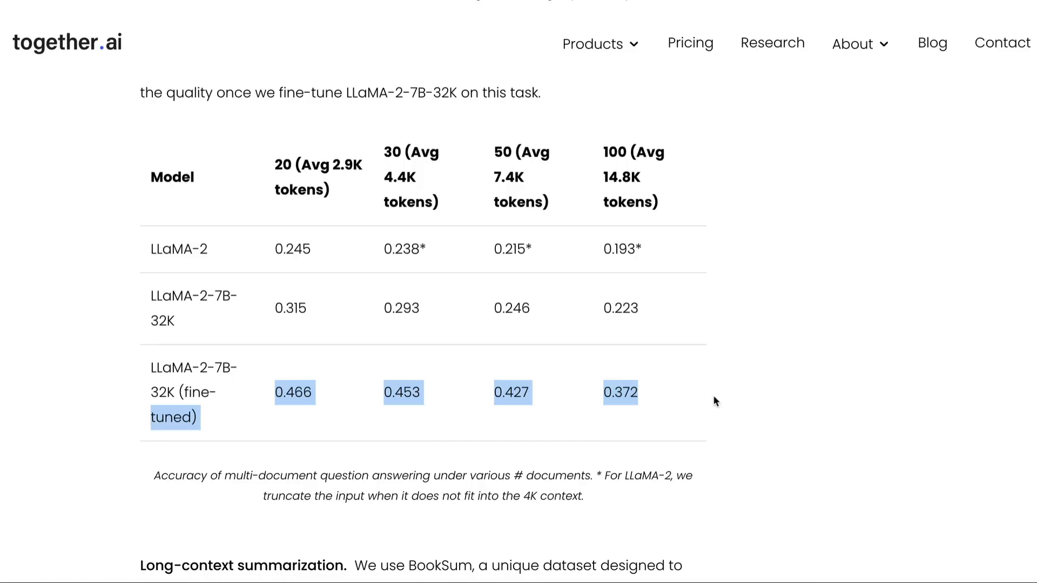
pyautogui.click(646, 333)
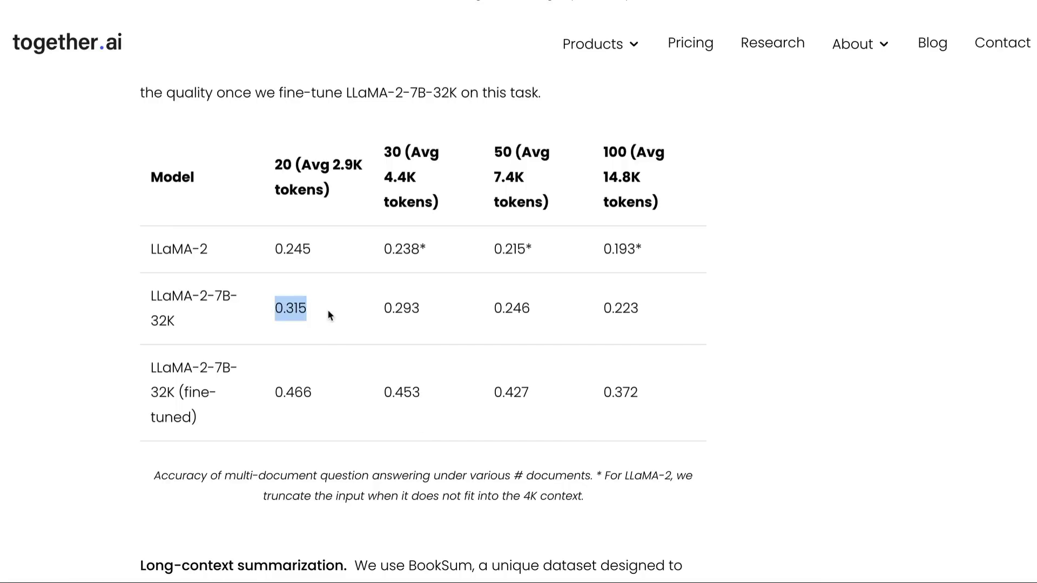
# Step: Highlight the QA results from 0.245, then the LLaMA-2-7B-32K scores 0.315 through 0.223
pyautogui.moveTo(274, 246)
pyautogui.mouseDown()
pyautogui.moveTo(710, 247)
pyautogui.moveTo(241, 216)
pyautogui.moveTo(232, 238)
pyautogui.mouseUp()
pyautogui.click(709, 246)
pyautogui.click(233, 237)
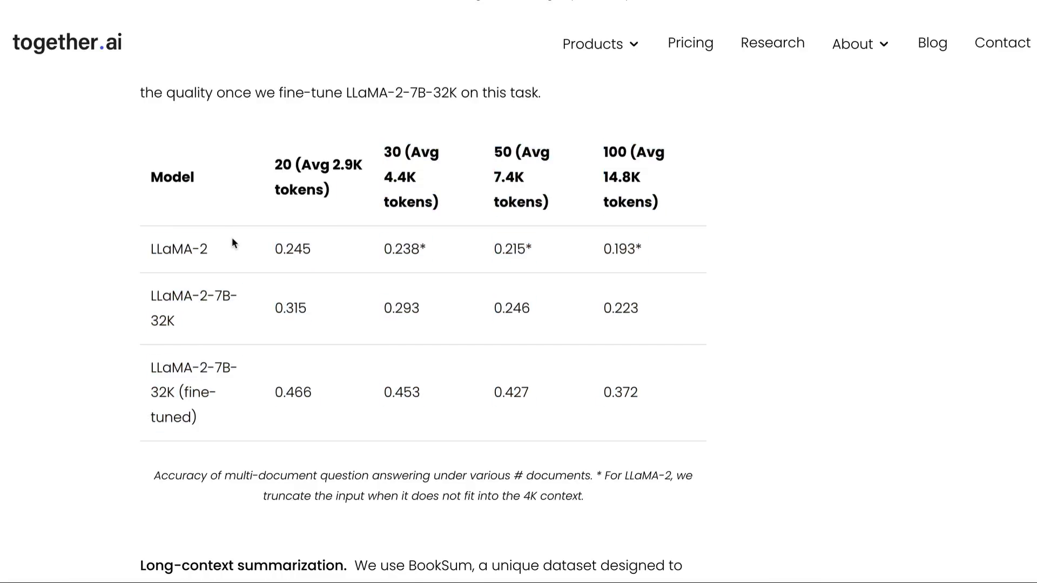
pyautogui.moveTo(272, 313); pyautogui.dragTo(646, 316)
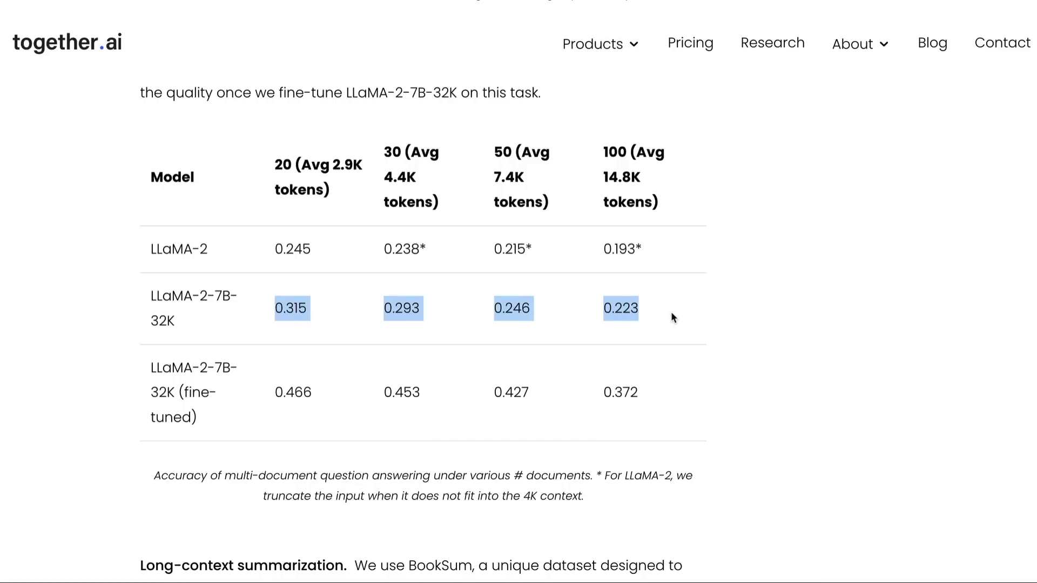
pyautogui.scroll(-3, 671, 318)
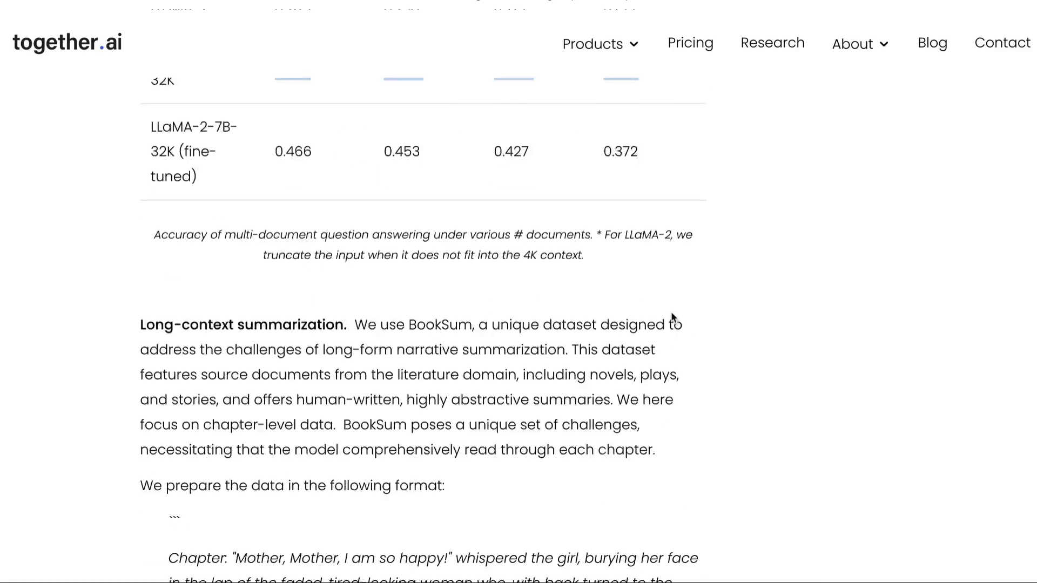
pyautogui.scroll(-5, 671, 318)
pyautogui.scroll(-2, 672, 318)
pyautogui.scroll(-1, 671, 318)
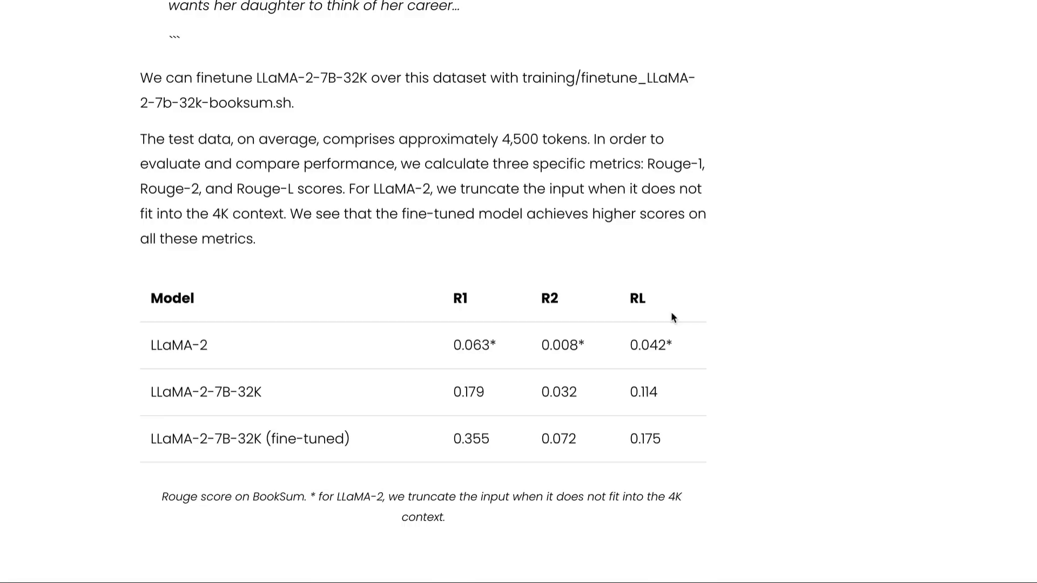
pyautogui.scroll(-3, 672, 313)
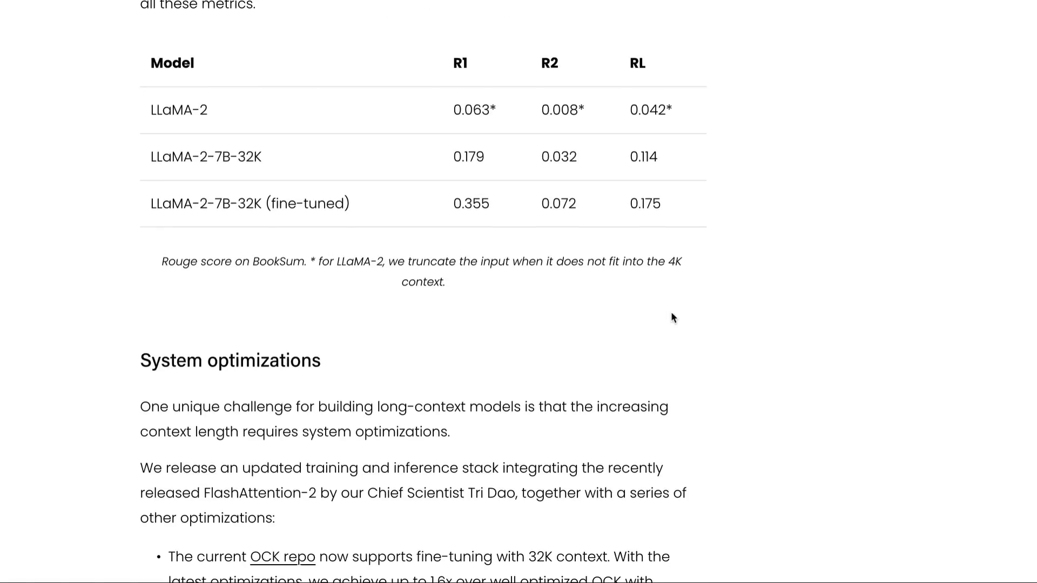
pyautogui.scroll(-1, 672, 312)
pyautogui.scroll(-2, 672, 318)
pyautogui.scroll(-4, 672, 317)
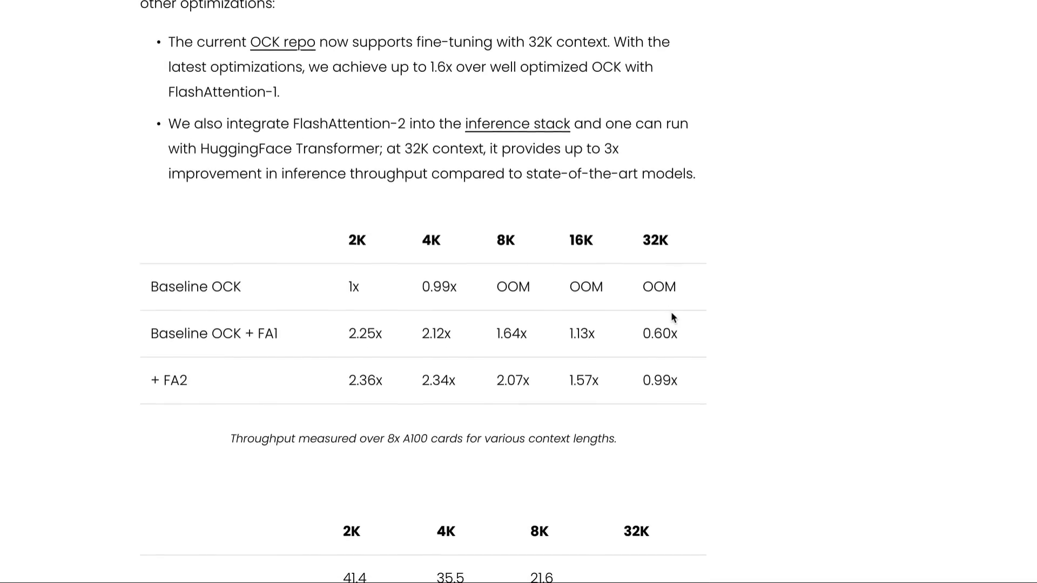
pyautogui.scroll(-5, 671, 317)
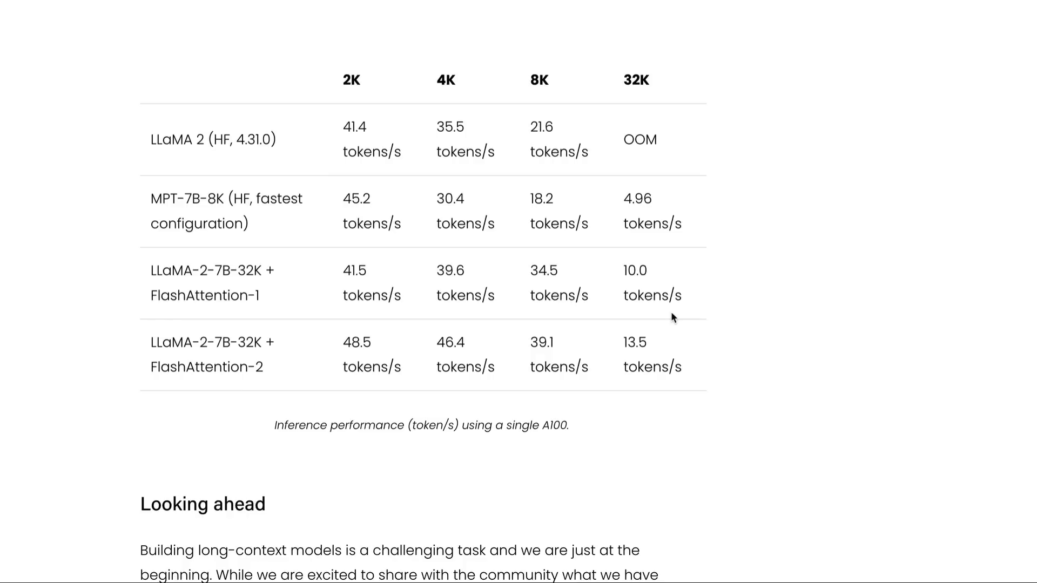
pyautogui.scroll(-4, 672, 318)
pyautogui.scroll(-3, 672, 318)
pyautogui.scroll(-1, 672, 318)
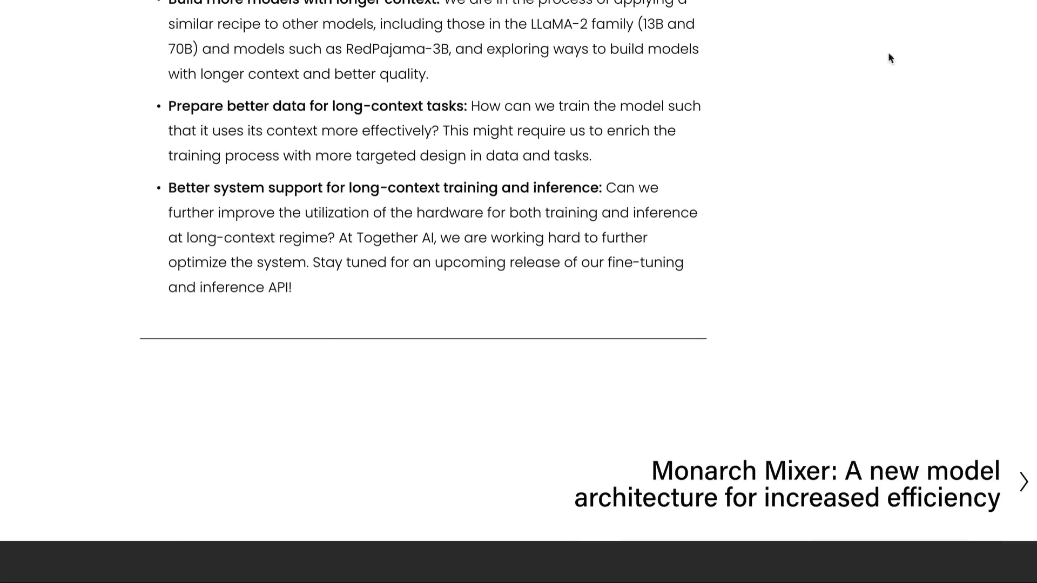
pyautogui.scroll(2, 840, 87)
pyautogui.scroll(8, 840, 88)
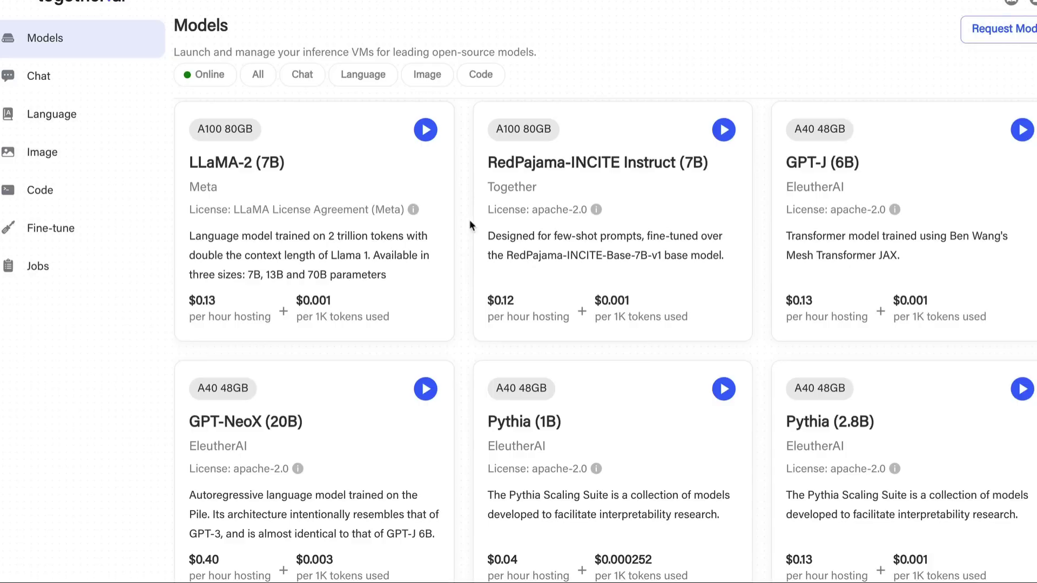
pyautogui.scroll(-5, 276, 234)
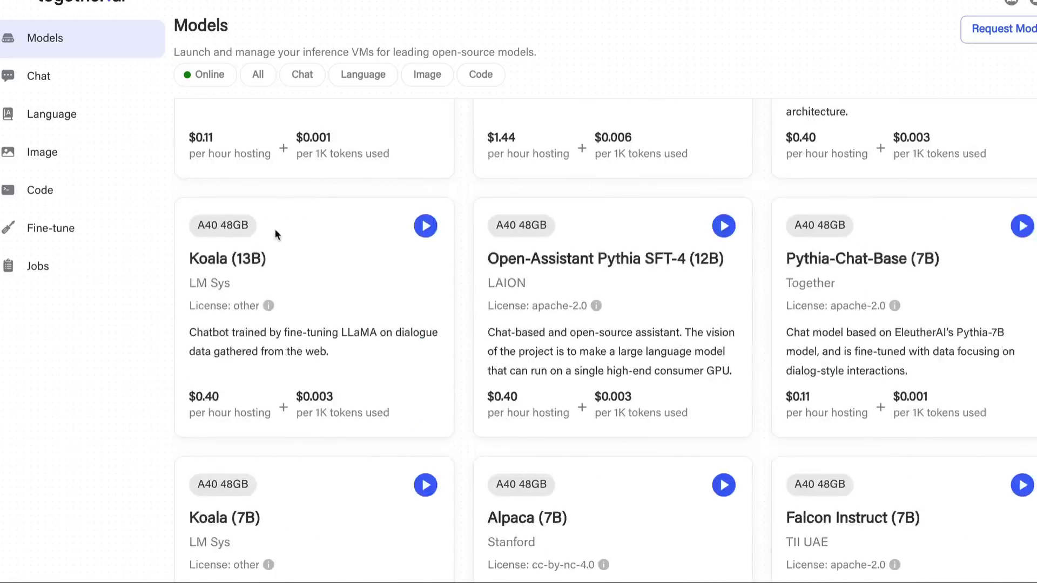
pyautogui.scroll(-5, 276, 235)
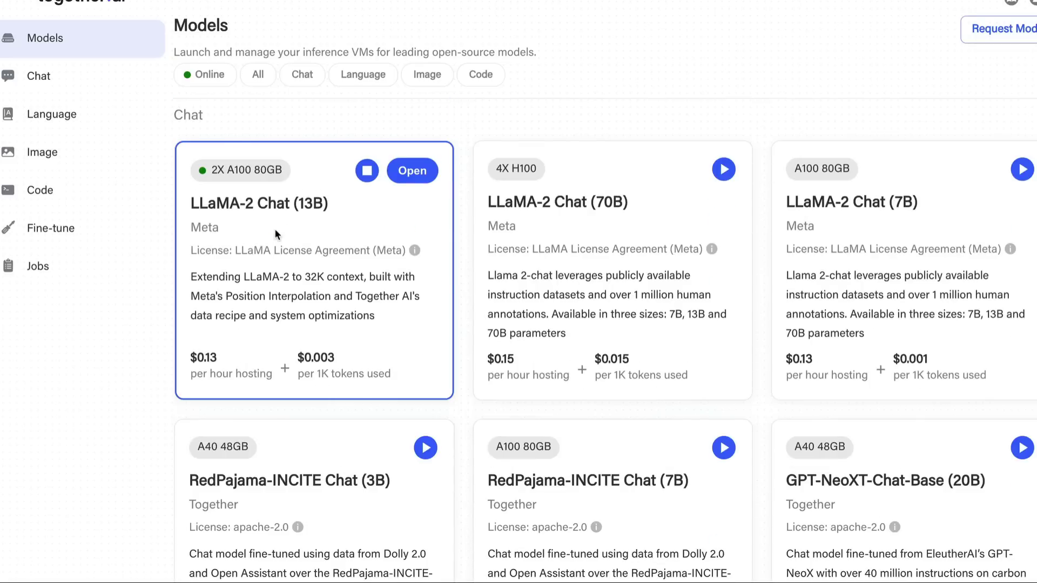
# Step: Raise the LLaMA-2 Chat (13B) chat's generation length from 512 to 32000, then return to Models
pyautogui.click(410, 181)
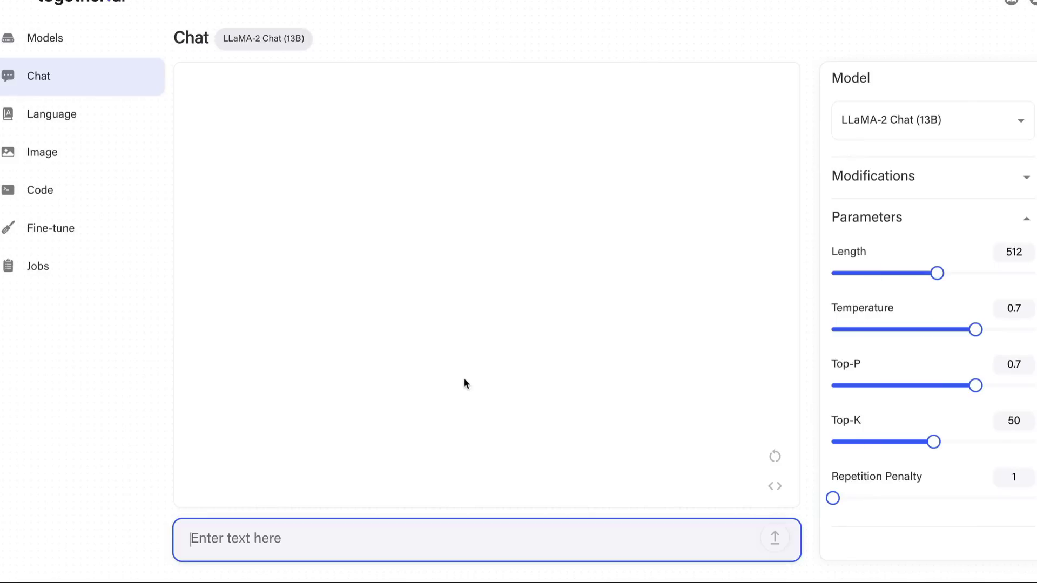
pyautogui.doubleClick(1016, 258)
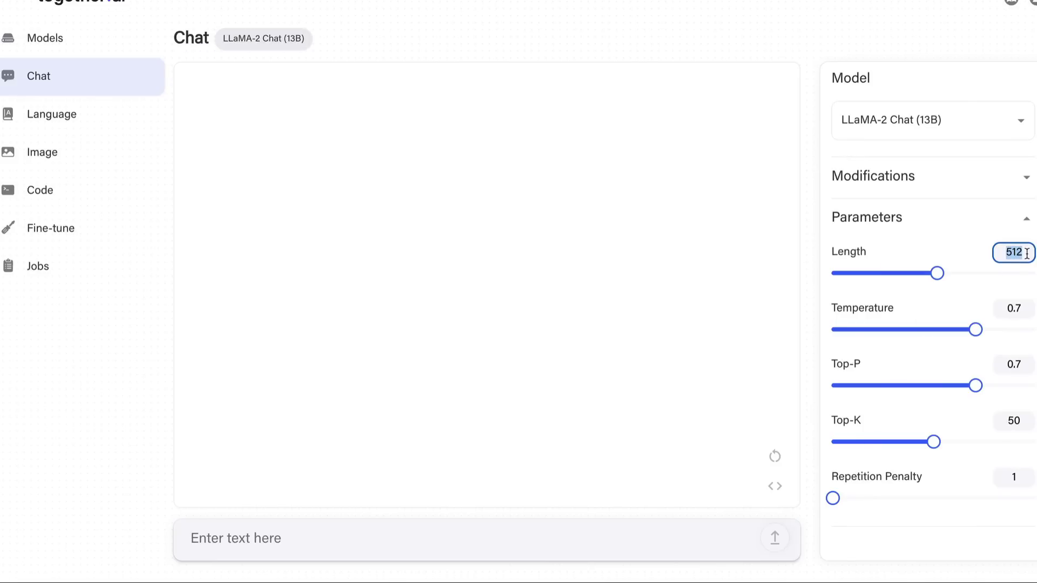
pyautogui.moveTo(938, 273); pyautogui.dragTo(1034, 273)
pyautogui.doubleClick(1008, 257)
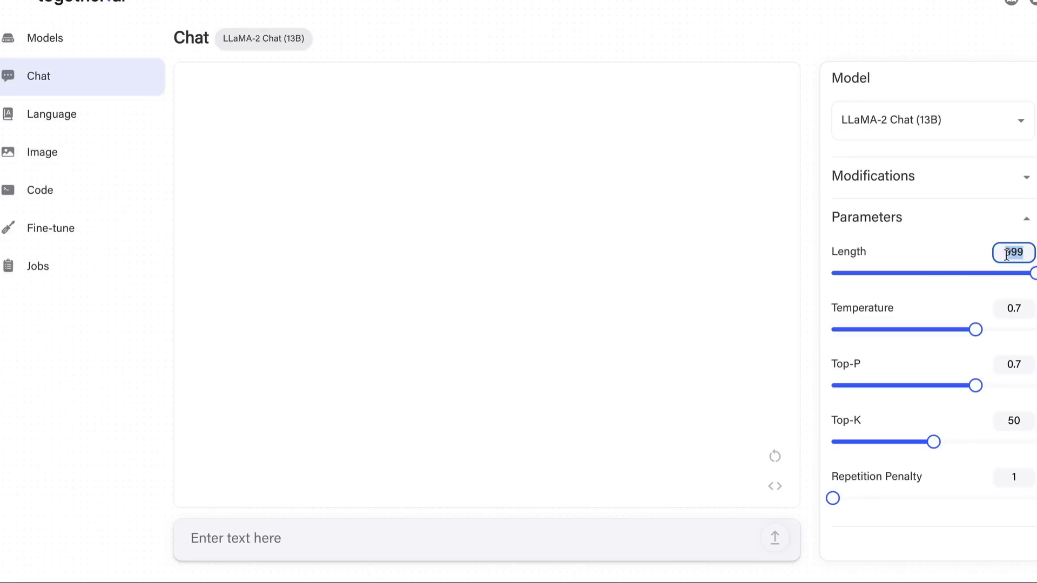
pyautogui.write('32000')
pyautogui.press('Return')
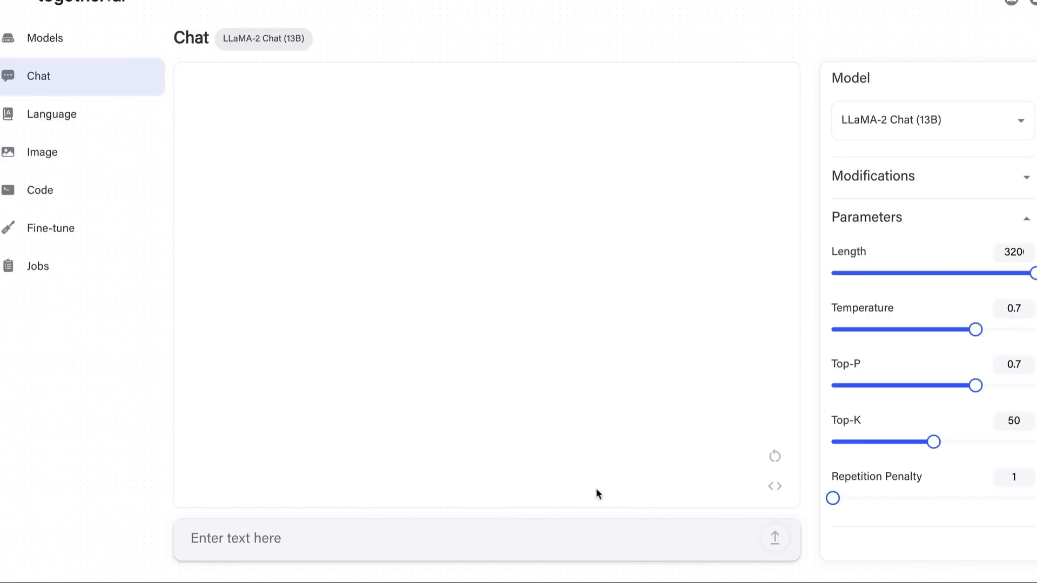
pyautogui.click(495, 533)
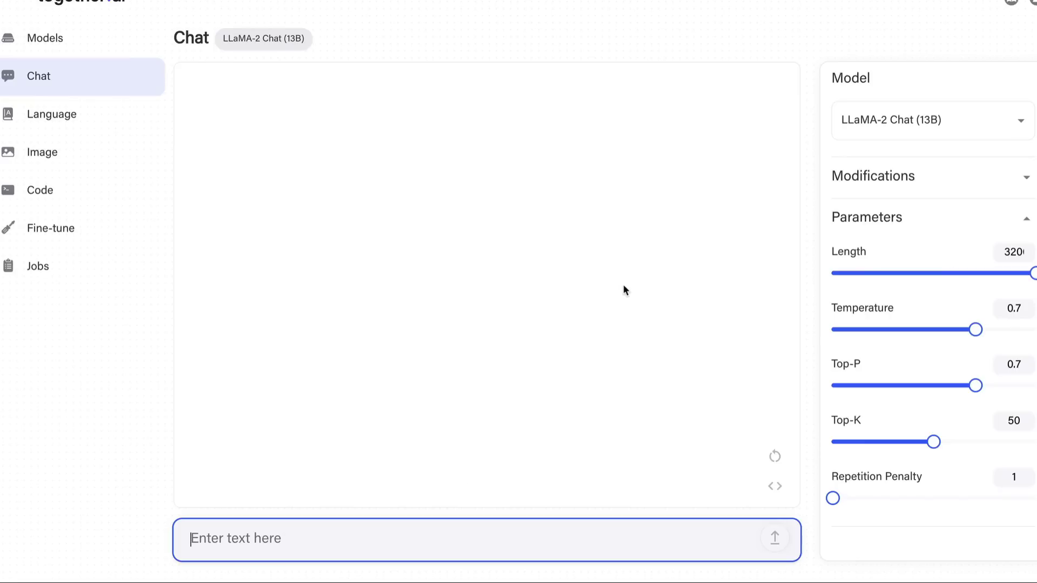
pyautogui.click(44, 45)
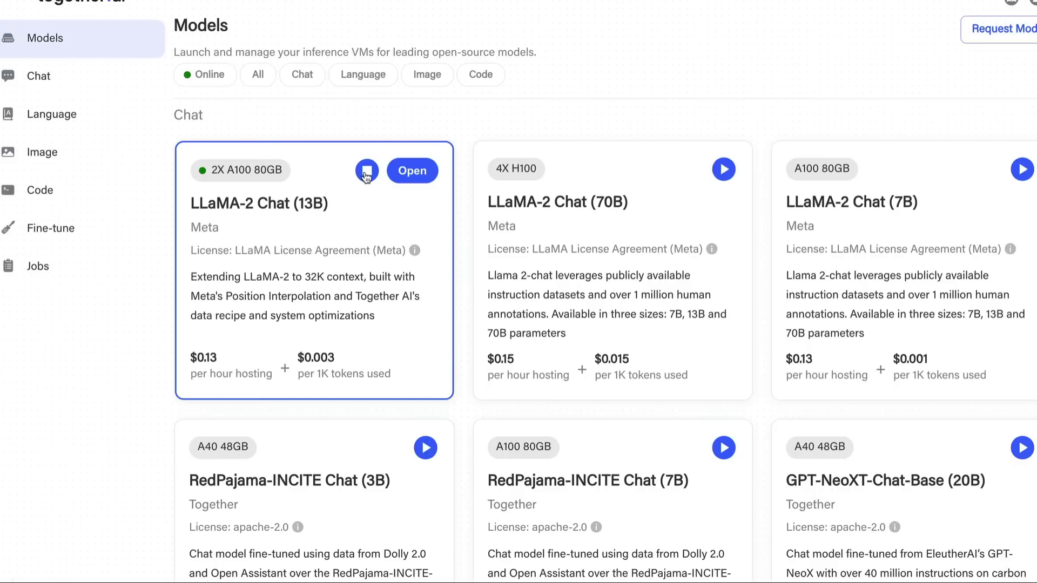
# Step: Stop the running LLaMA-2 Chat (13B) instance and check its per-hour hosting price
pyautogui.click(367, 171)
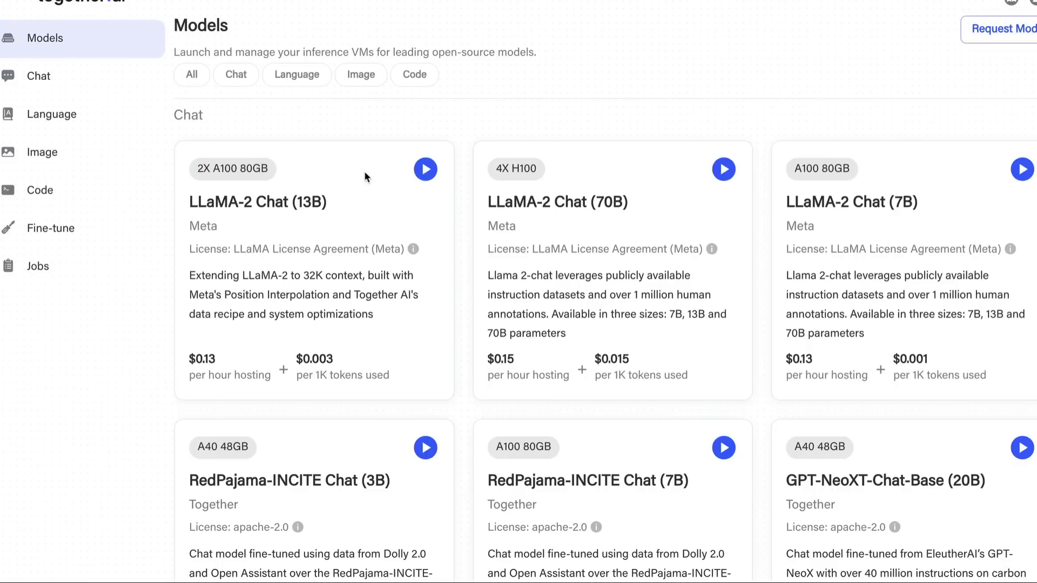
pyautogui.tripleClick(276, 375)
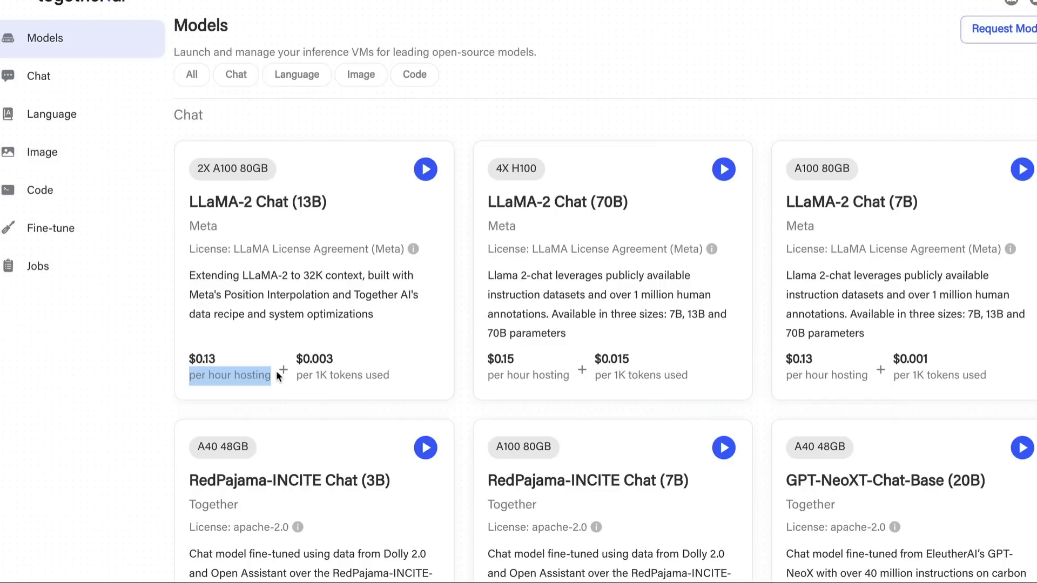
pyautogui.click(327, 378)
# Step: Open account Settings > Billing and review the 4683 of 5000 free credits remaining
pyautogui.click(1012, 3)
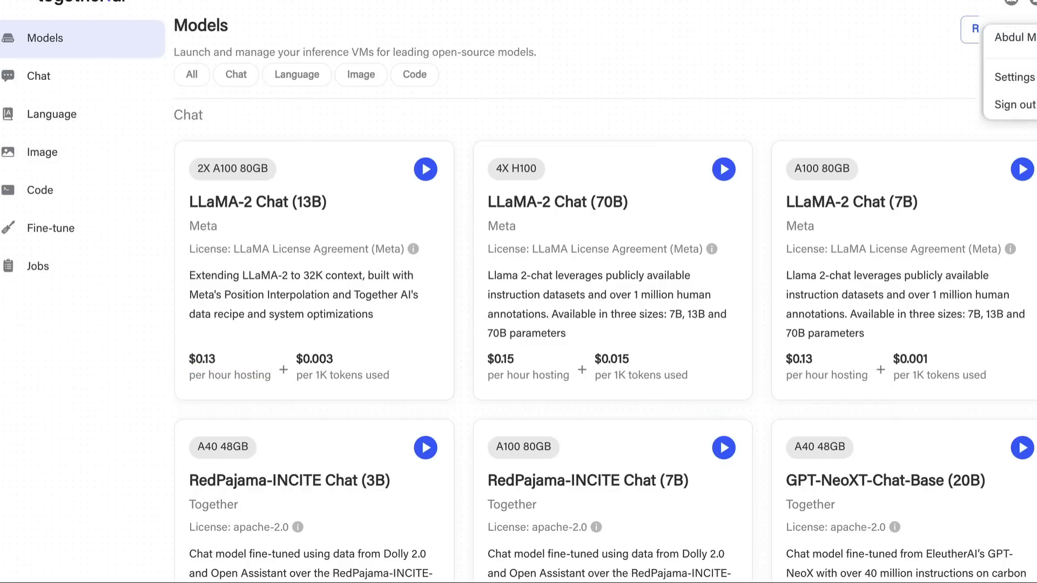
pyautogui.click(1001, 76)
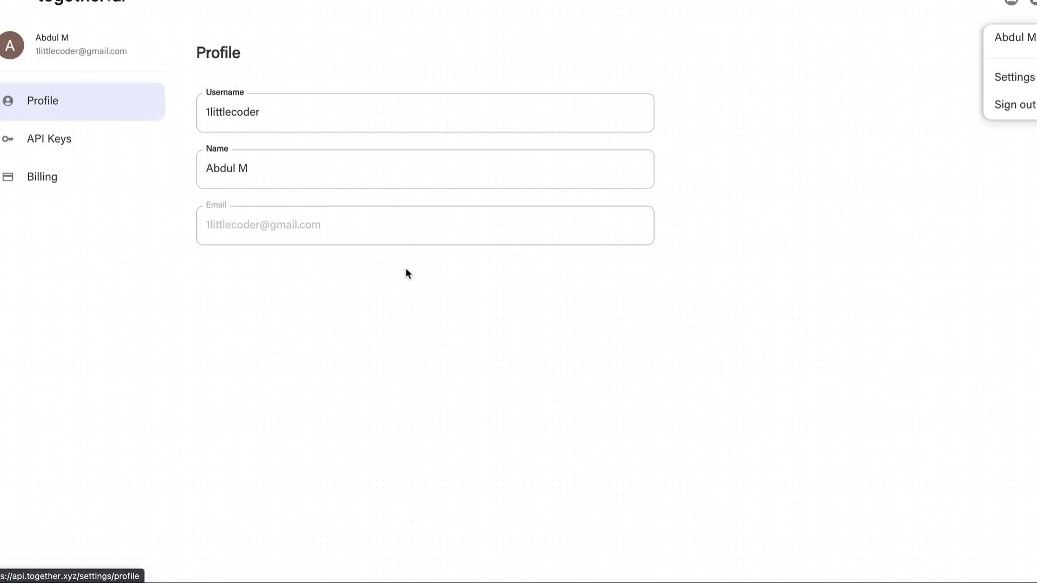
pyautogui.click(50, 182)
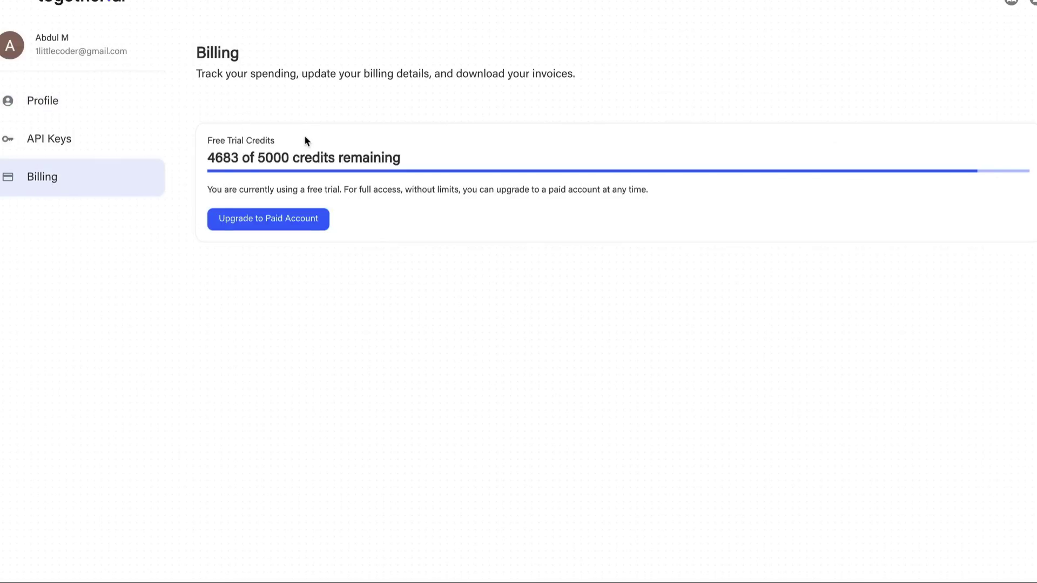
pyautogui.moveTo(209, 157); pyautogui.dragTo(371, 157)
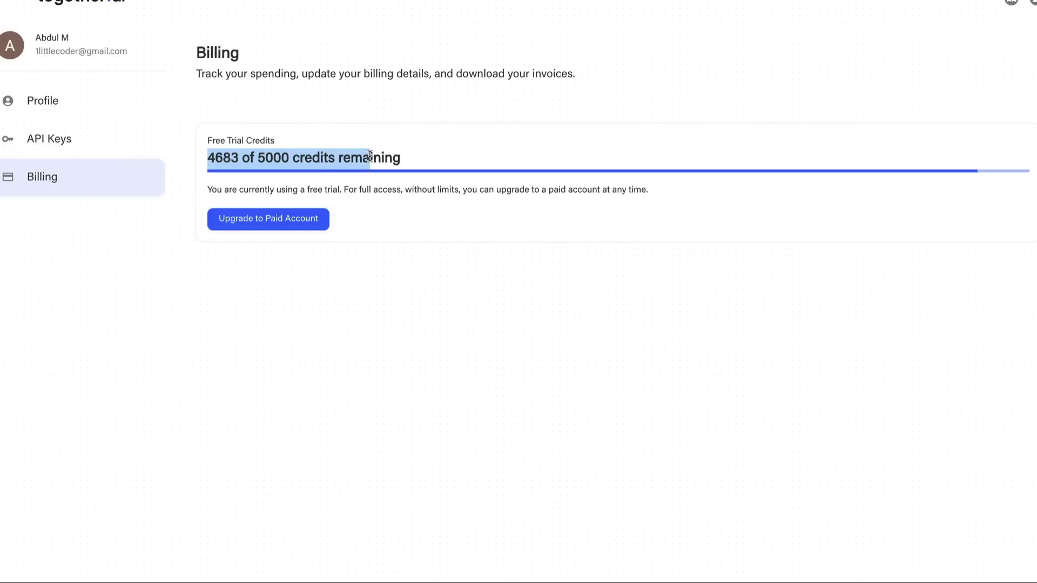
pyautogui.click(486, 238)
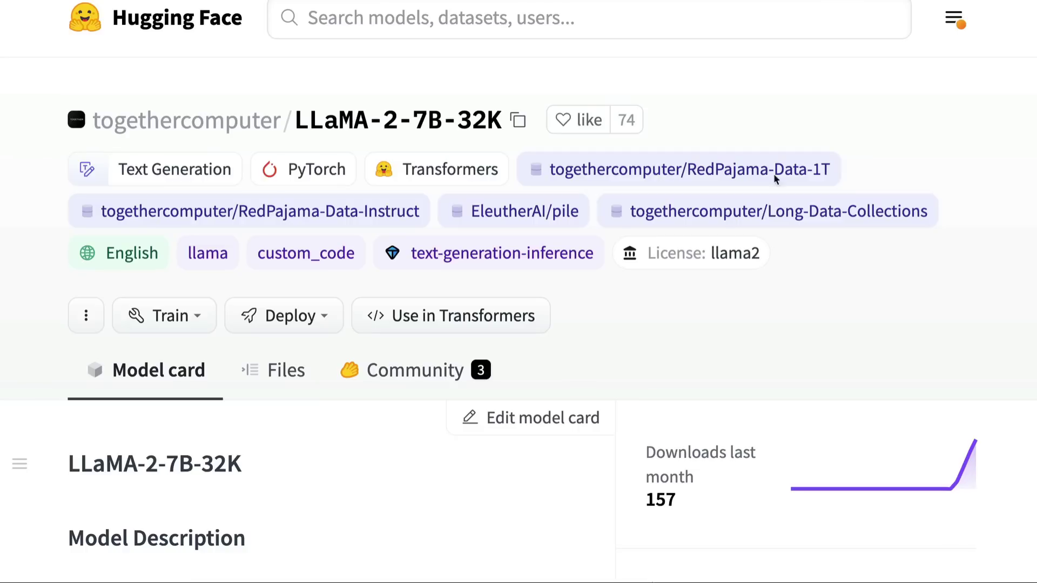
pyautogui.scroll(-2, 618, 408)
pyautogui.scroll(-4, 618, 407)
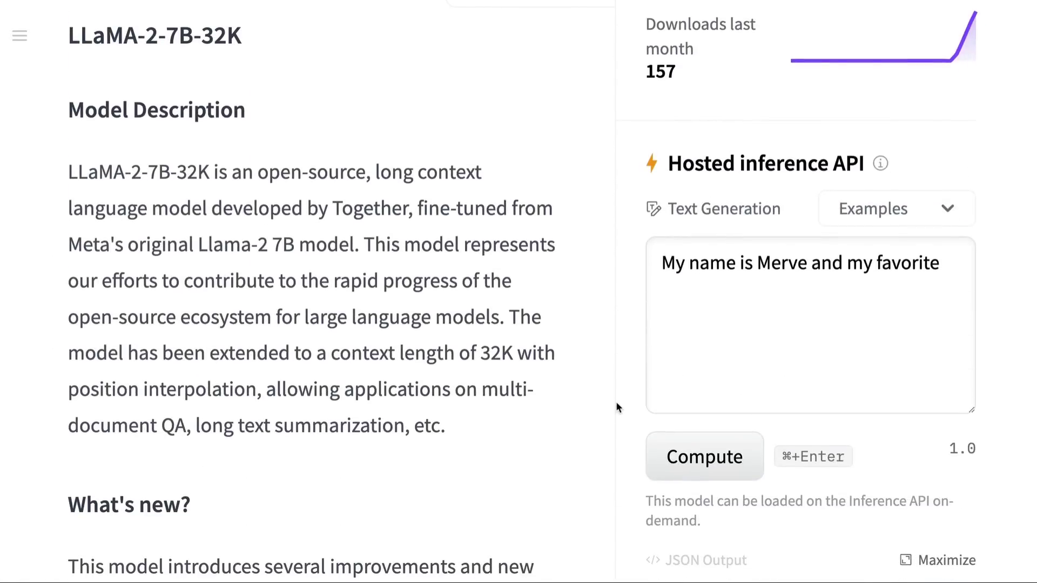
pyautogui.scroll(6, 619, 408)
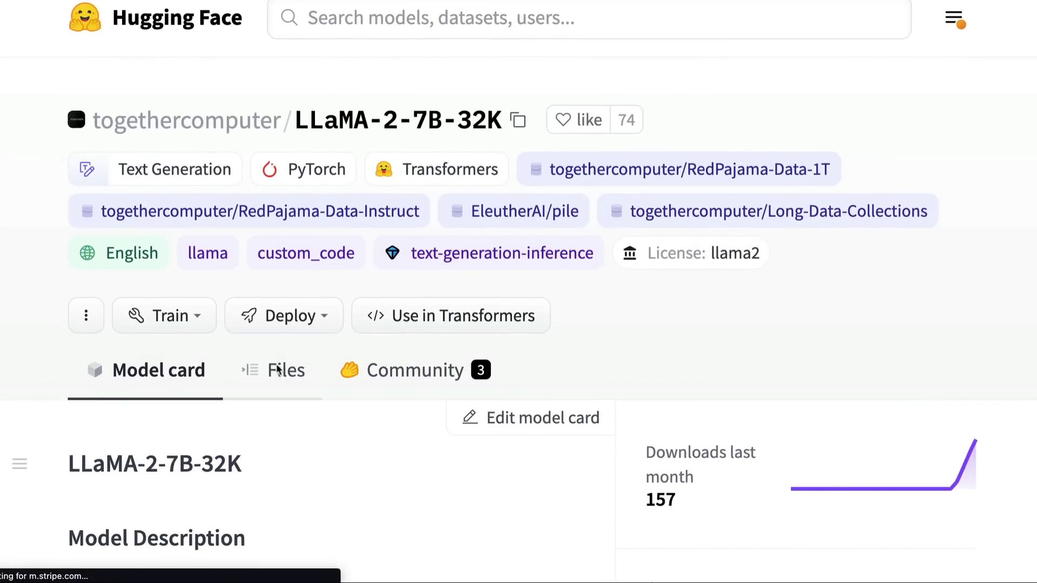
# Step: Browse the LLaMA-2-7B-32K repository files, then go back to its model card
pyautogui.click(280, 370)
pyautogui.scroll(-5, 276, 364)
pyautogui.scroll(-3, 276, 364)
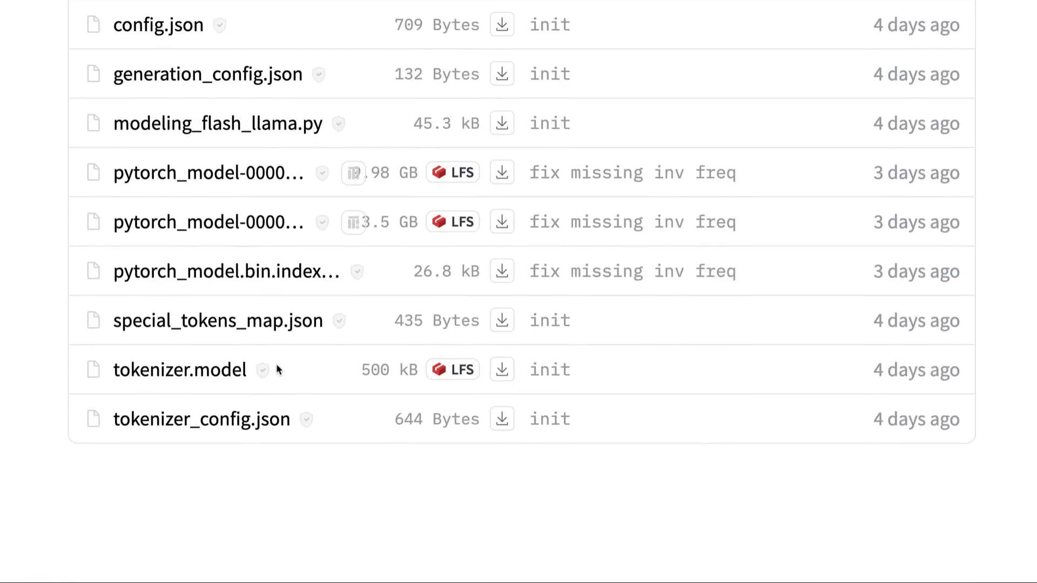
pyautogui.scroll(5, 276, 364)
pyautogui.click(407, 122)
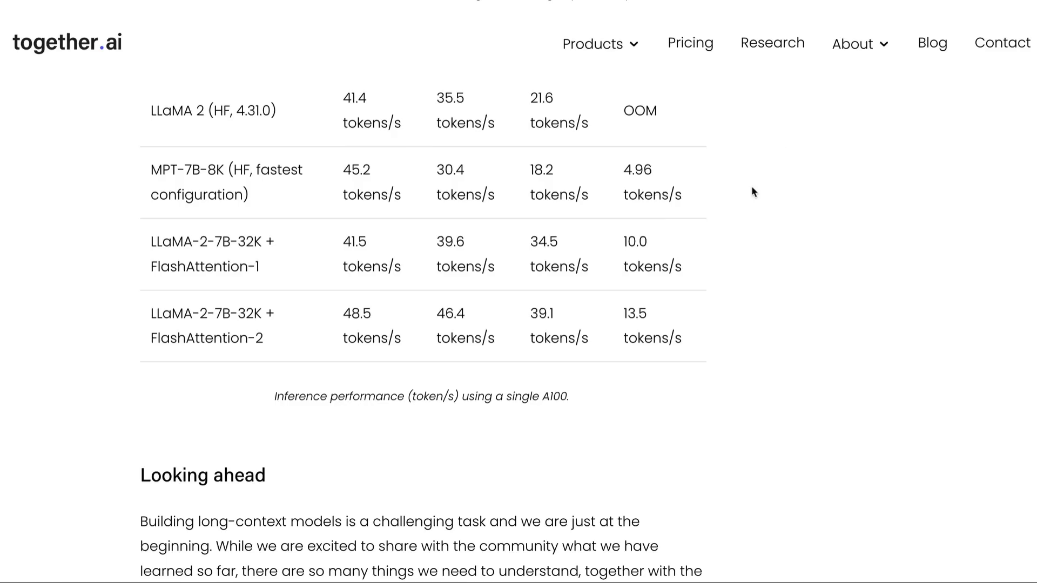
pyautogui.scroll(10, 751, 191)
pyautogui.scroll(10, 751, 191)
pyautogui.scroll(10, 751, 192)
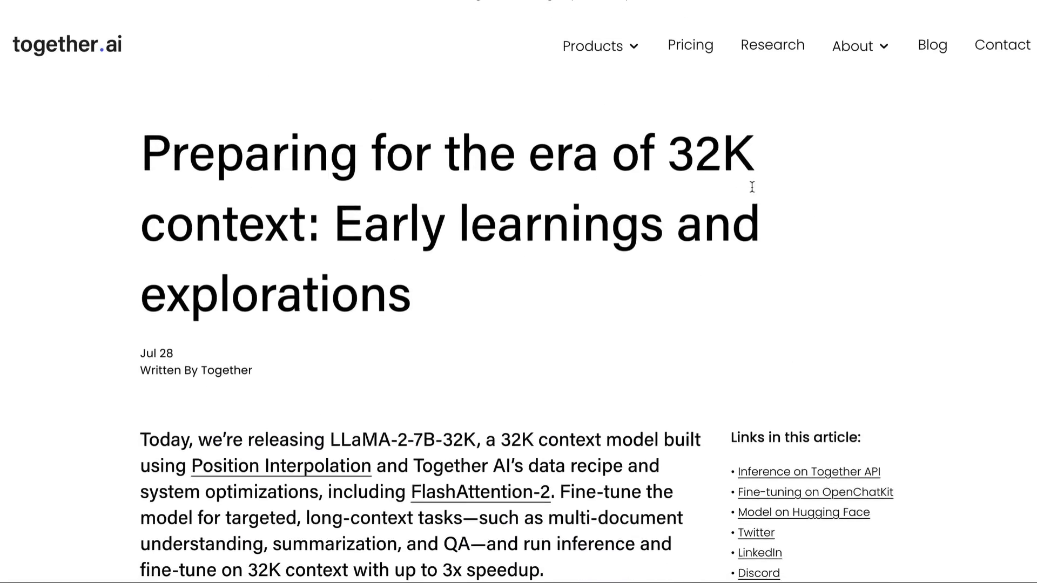